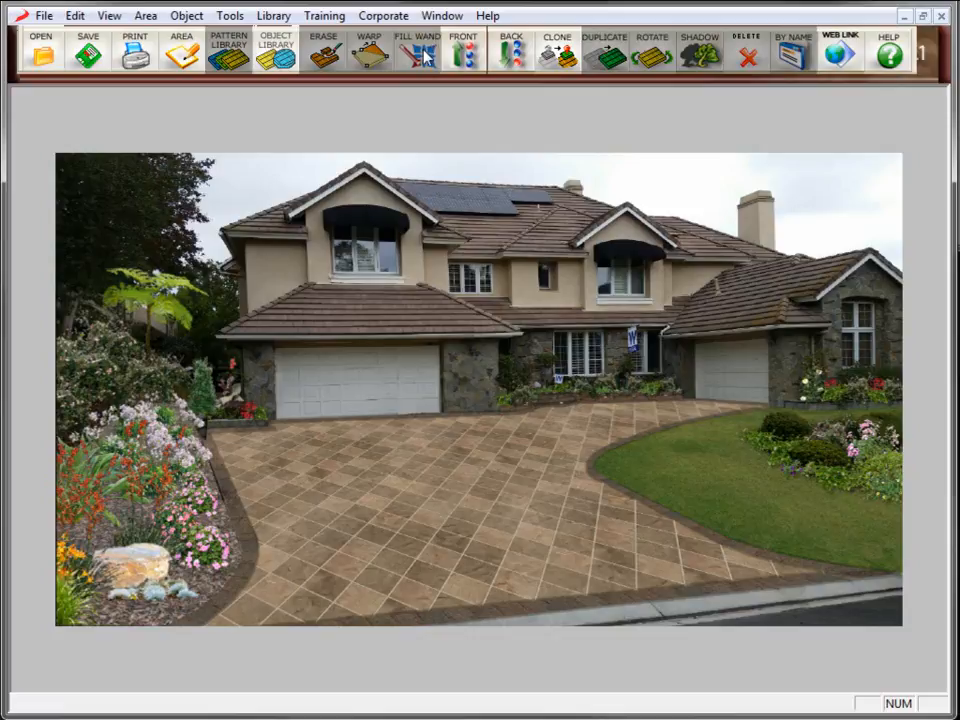
Insert the CNTRY-02 design from the Miscellaneous Templates library over the photo and open the Fill Wand for it.
left_click(273, 16)
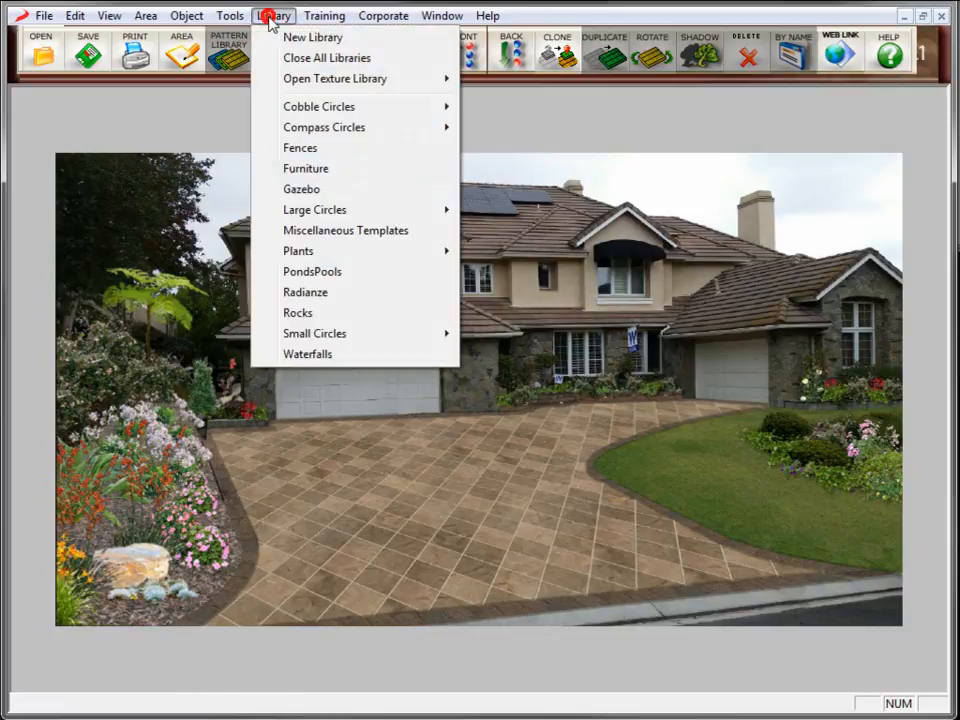
left_click(355, 230)
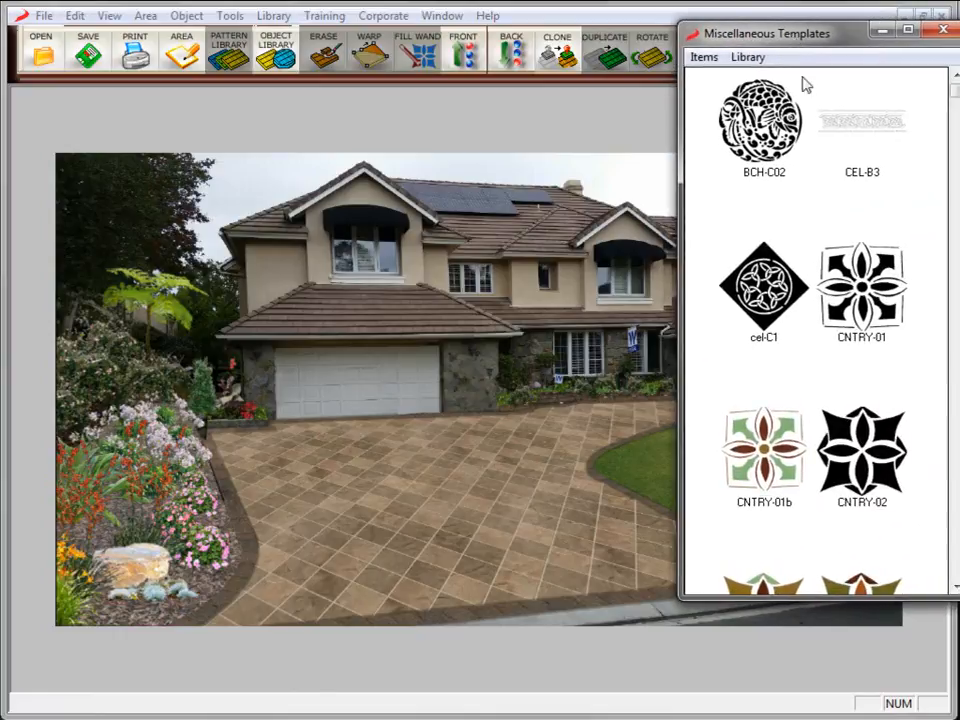
double_click(858, 453)
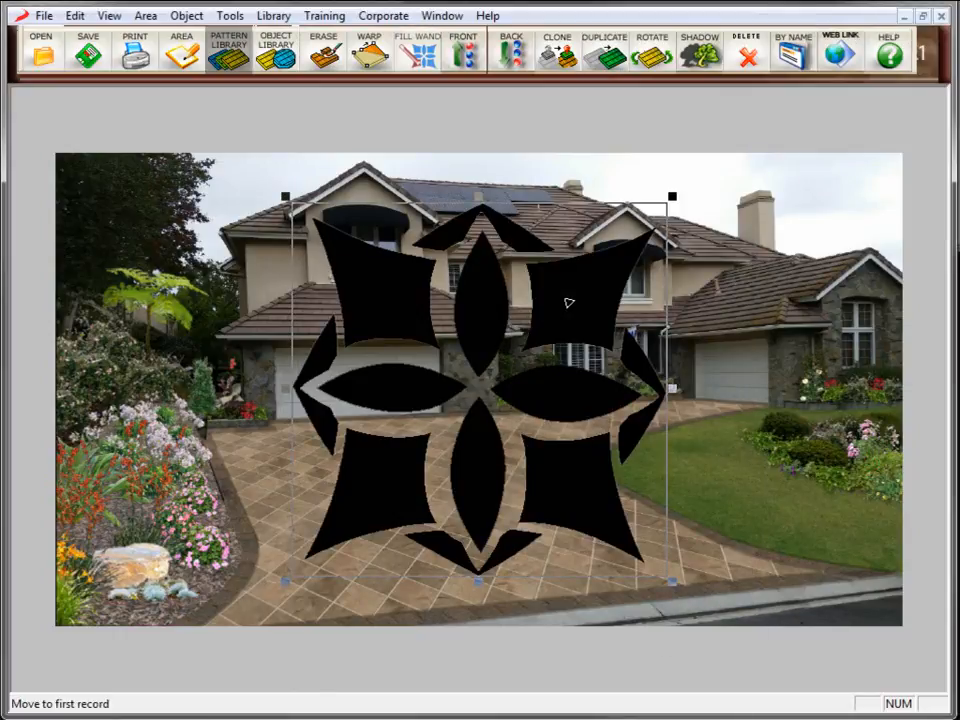
left_click(422, 57)
left_click_drag(171, 128, 116, 119)
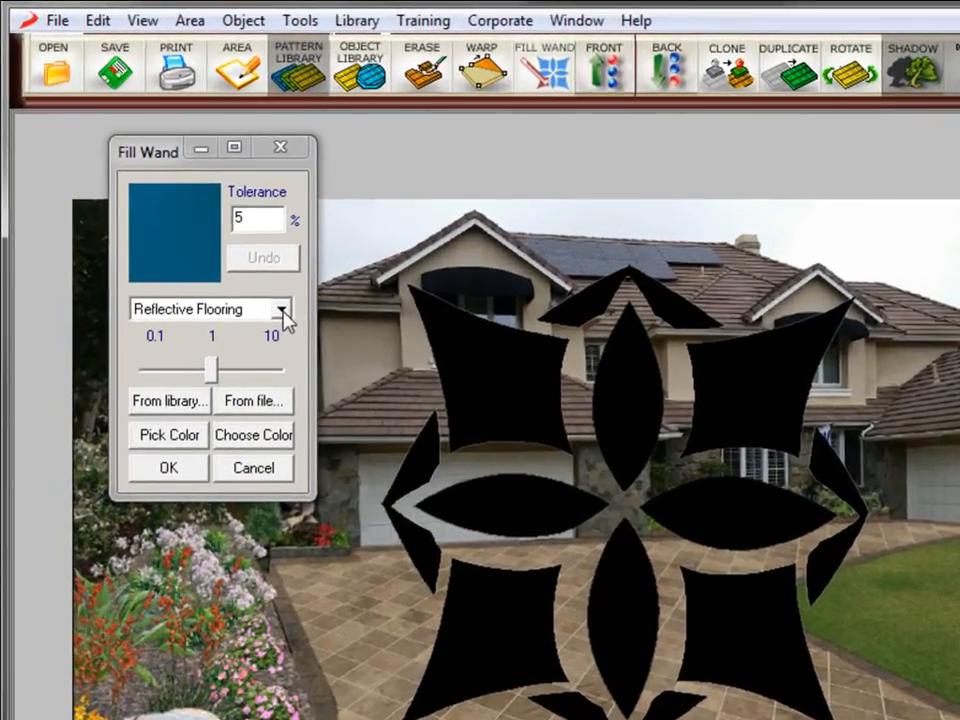
Load the Copper texture from the Reflective Flooring library into the Fill Wand.
left_click(283, 312)
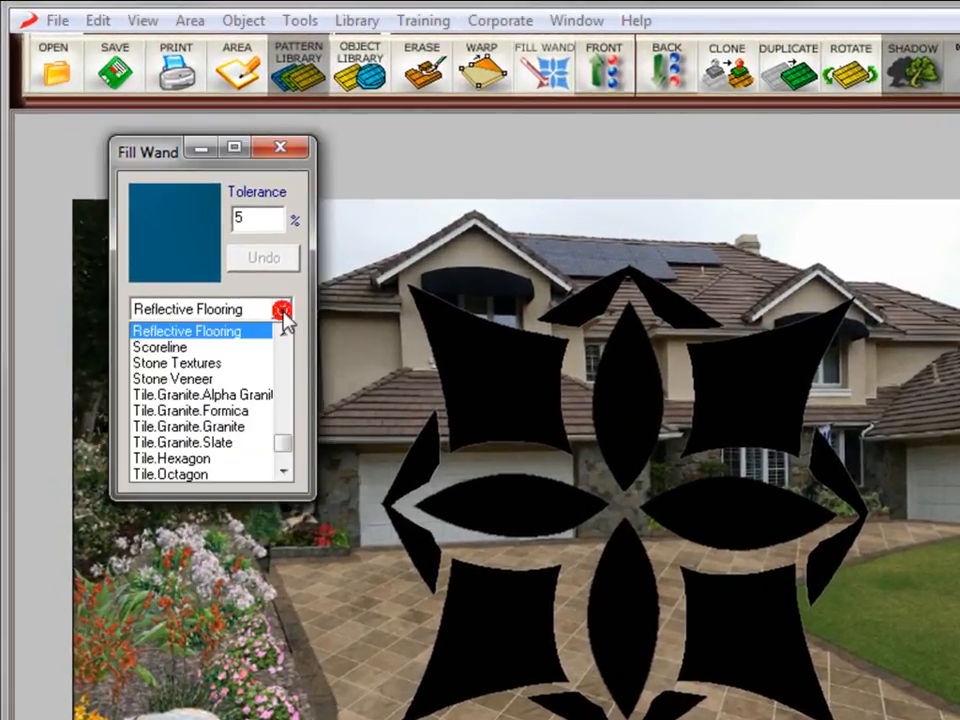
mouse_move(288, 447)
left_mouse_down()
mouse_move(289, 438)
mouse_move(289, 446)
left_mouse_up()
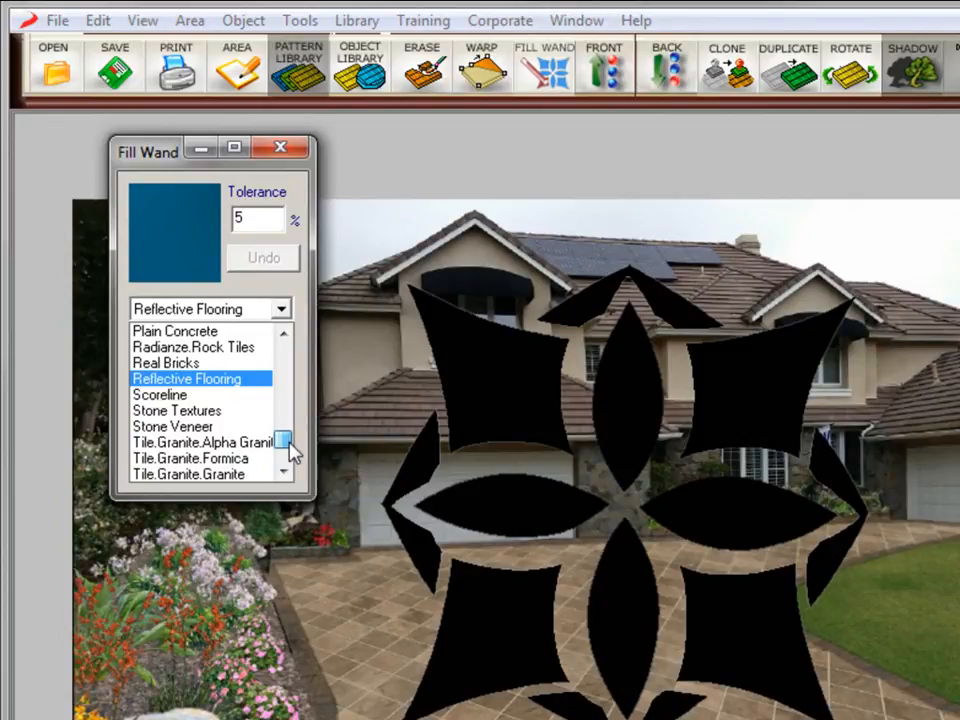
left_click(210, 378)
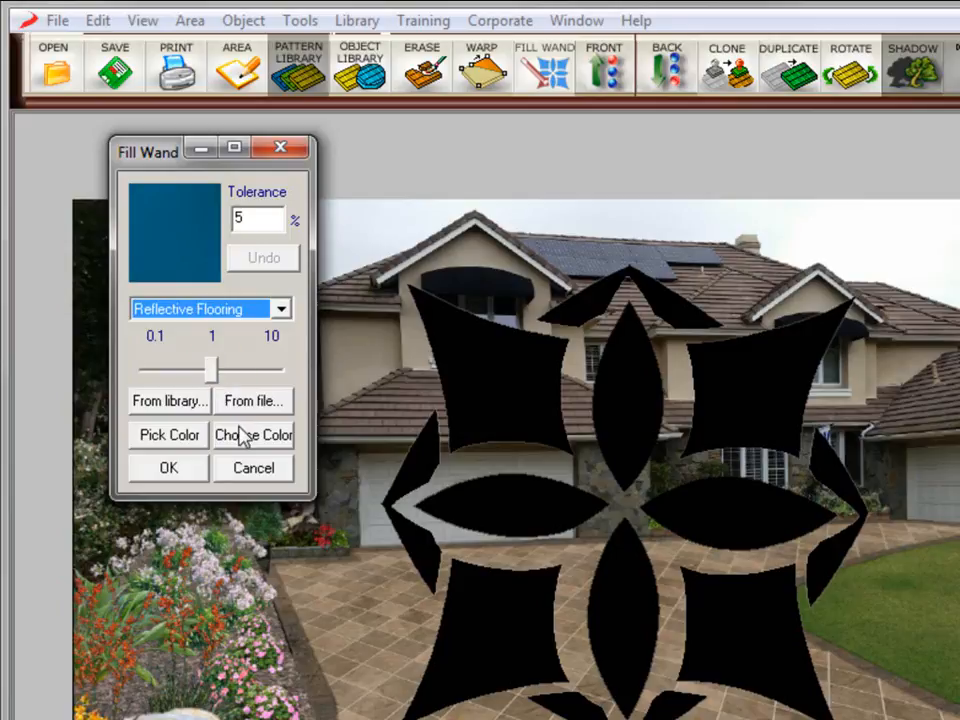
left_click(175, 403)
left_click_drag(204, 135, 469, 141)
left_click_drag(855, 719, 856, 505)
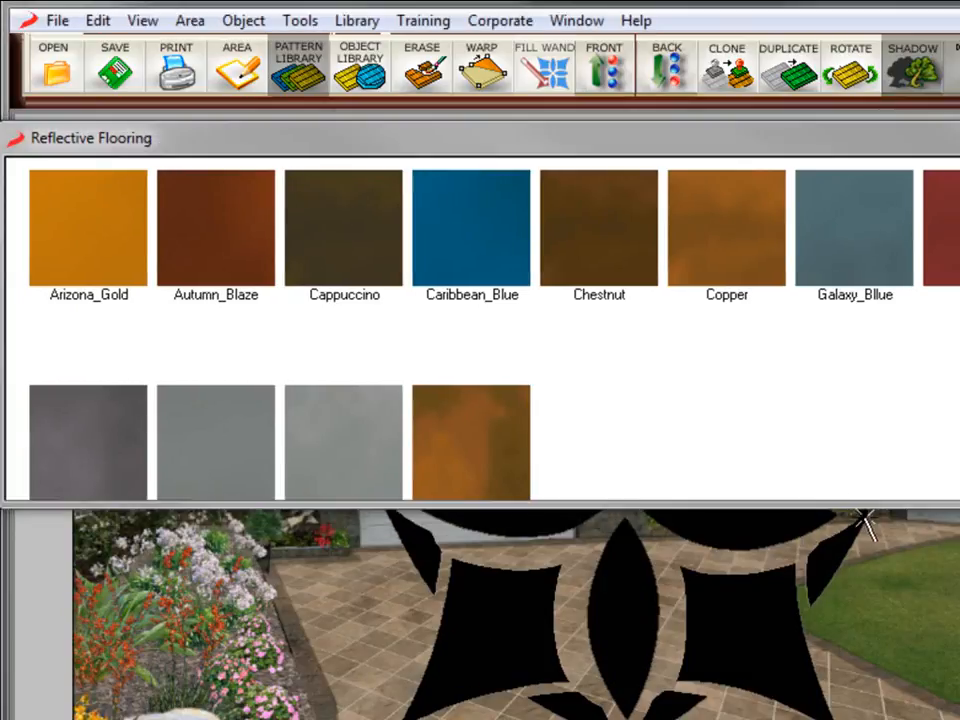
left_click(740, 228)
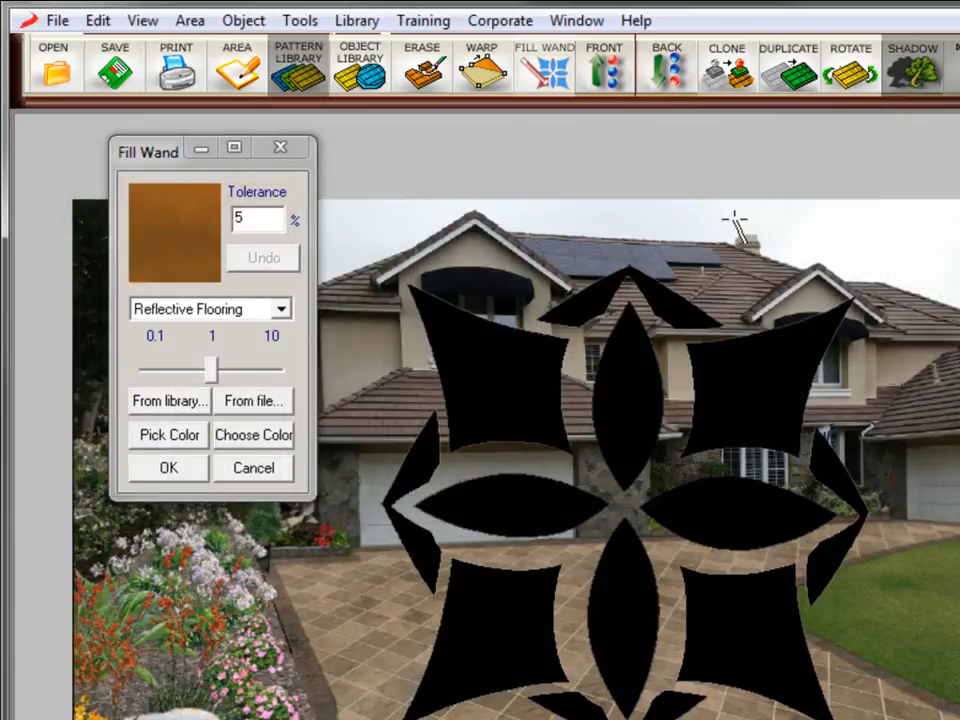
Try Copper on the two upper corner shapes, reducing the texture scale before the second fill, and undo both fills.
left_click(510, 381)
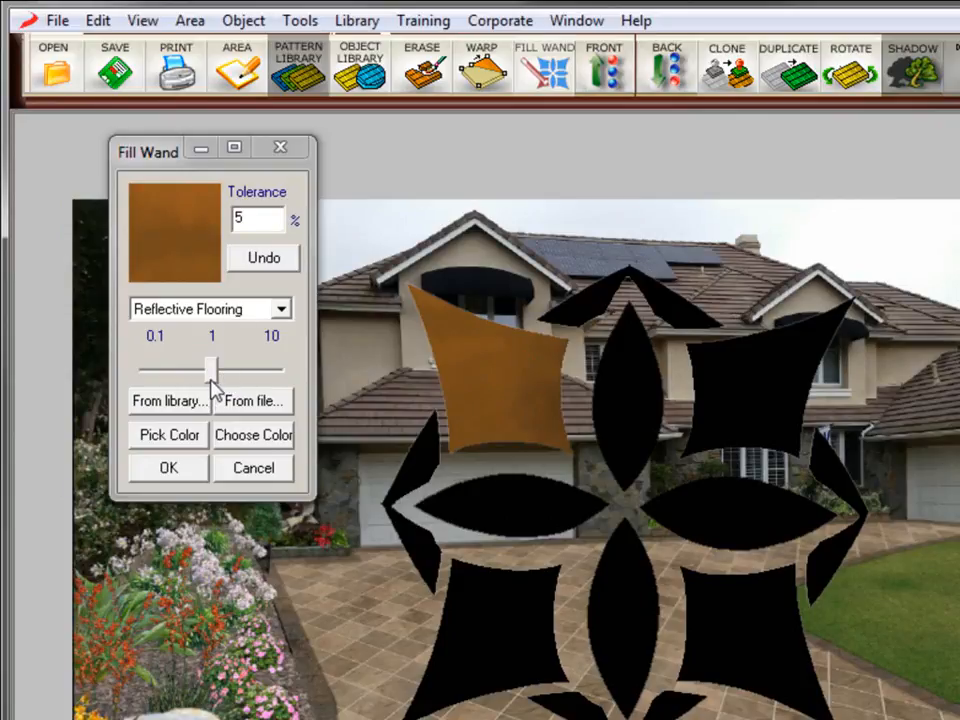
left_click_drag(210, 370, 176, 362)
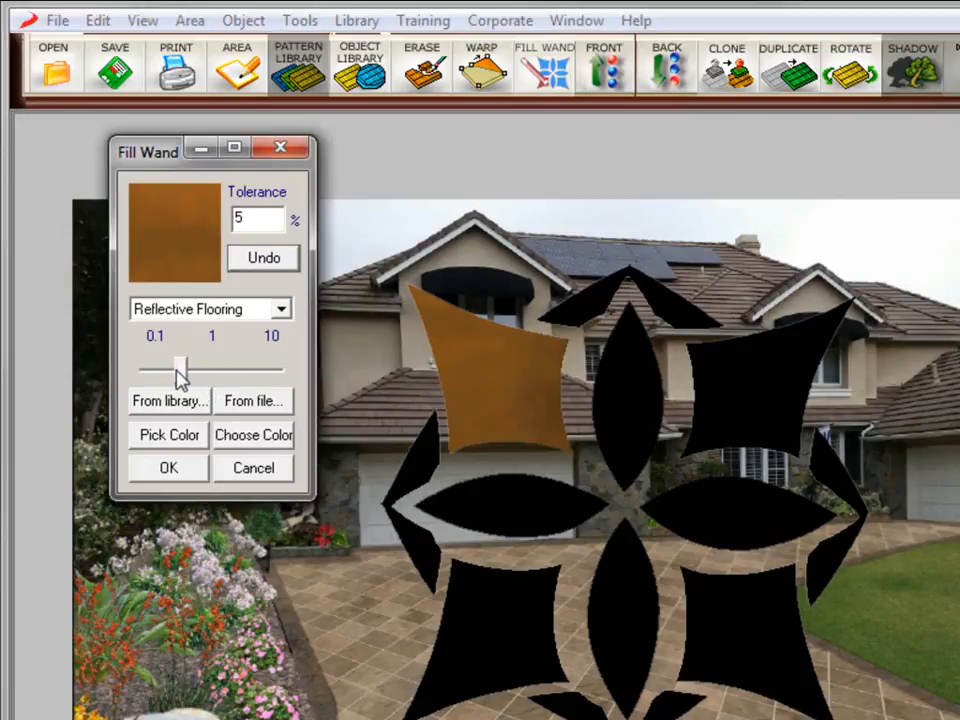
left_click(763, 394)
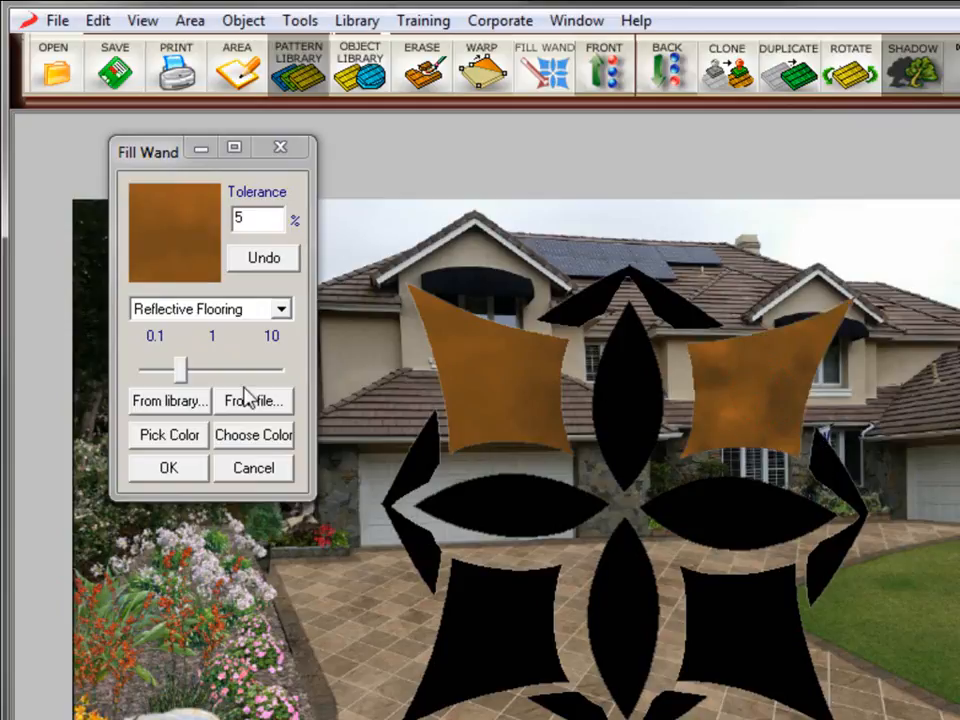
left_click(266, 259)
left_click(264, 257)
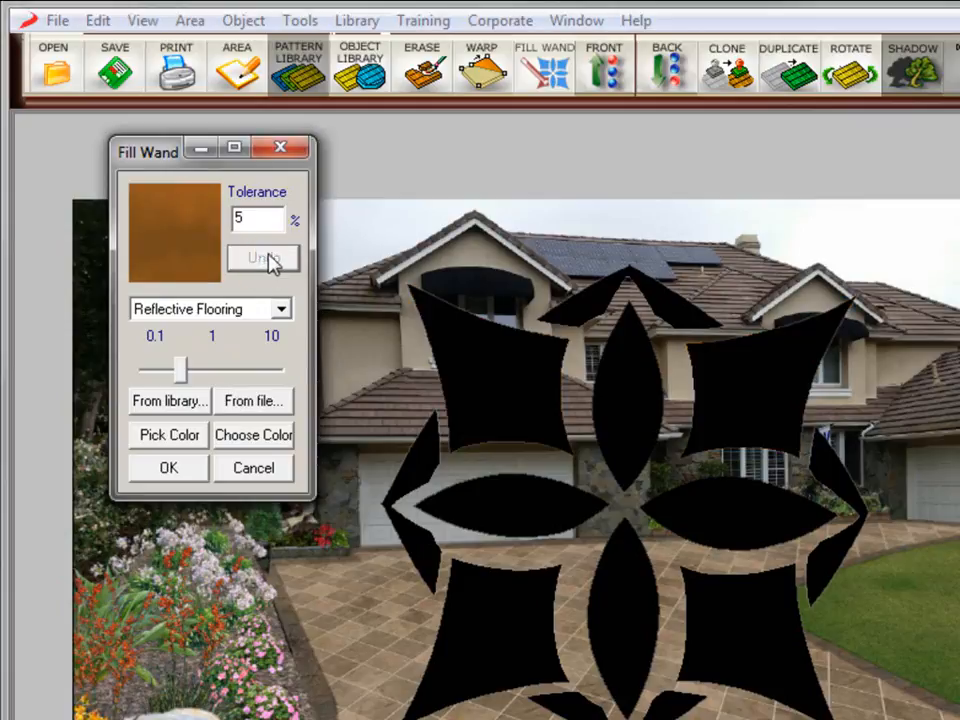
Fill all four corner shapes of the design with the Copper texture at the reduced scale.
left_click(478, 386)
left_click(716, 388)
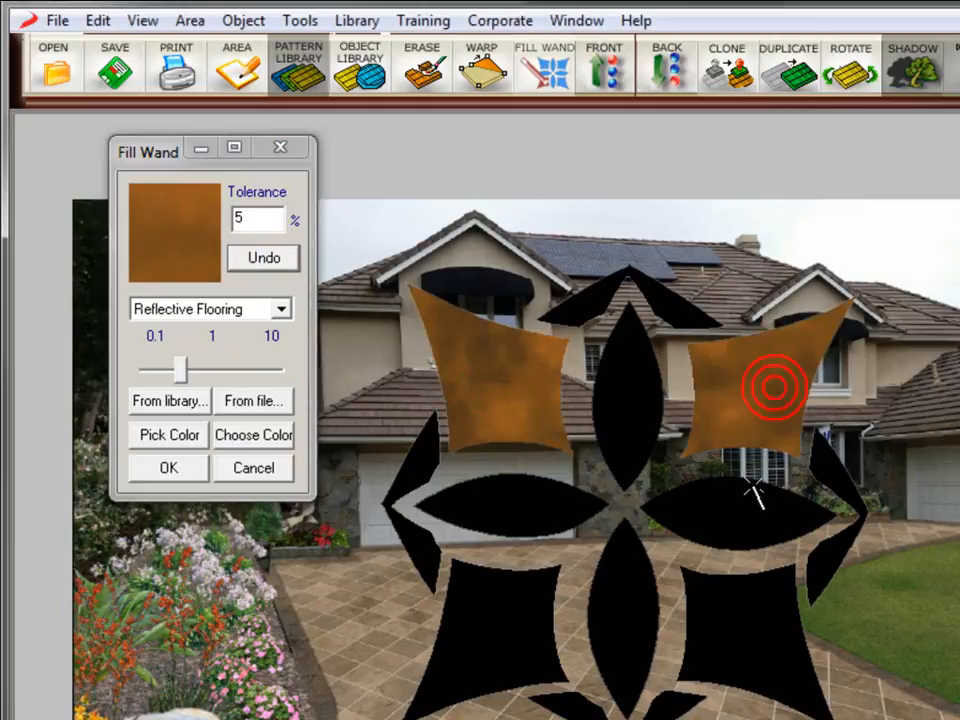
left_click(749, 631)
left_click(489, 617)
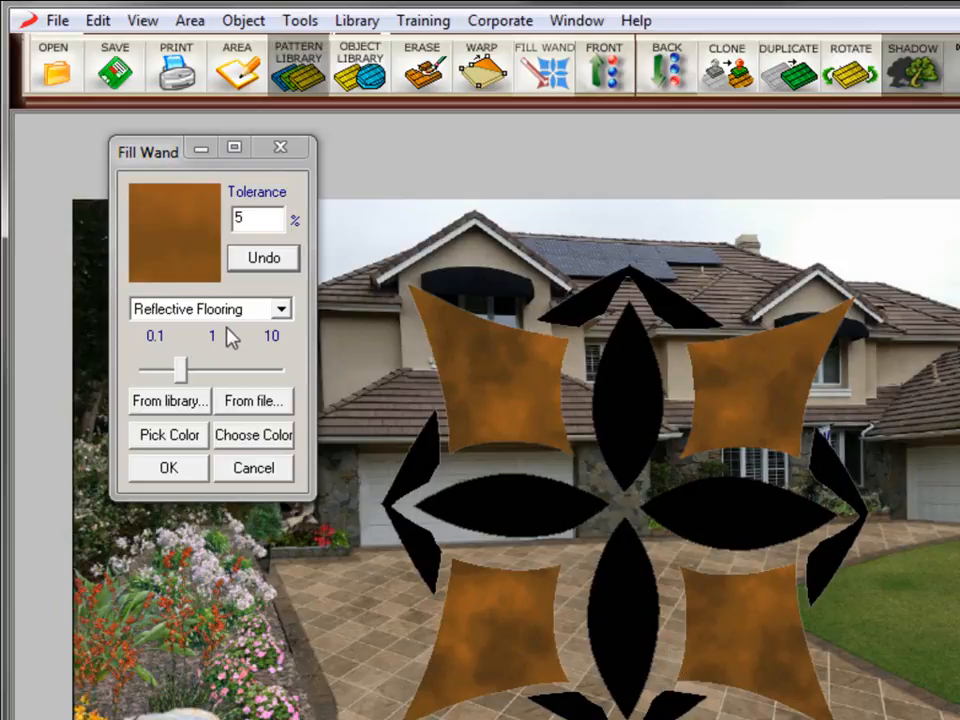
Load Caribbean_Blue from Reflective Flooring and fill the left petal, undoing the first fill and redoing it at a smaller texture scale.
left_click(148, 400)
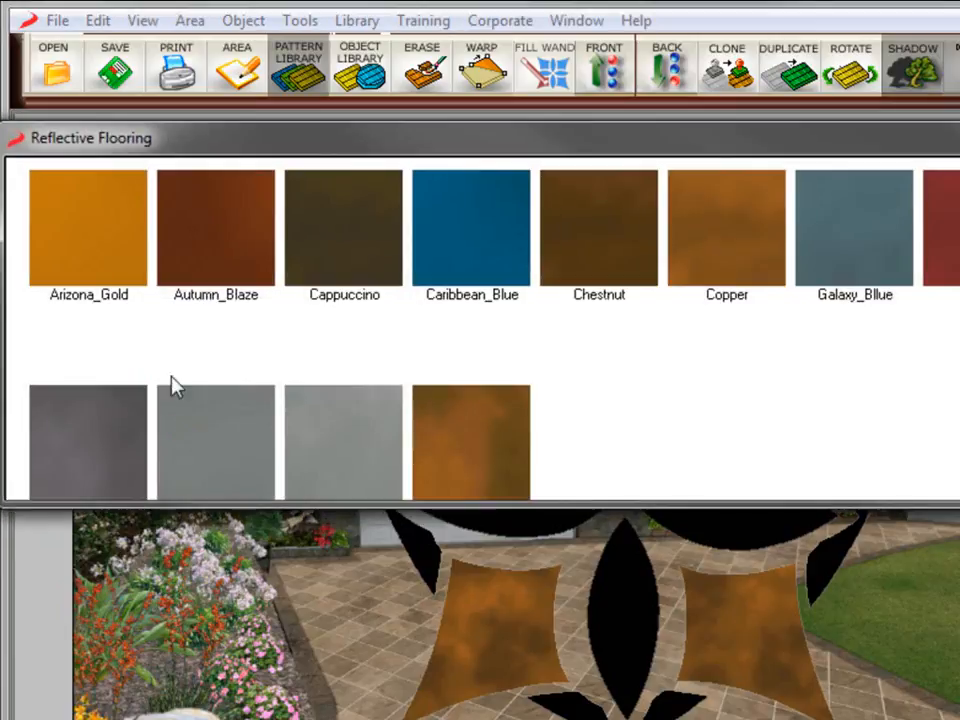
double_click(459, 249)
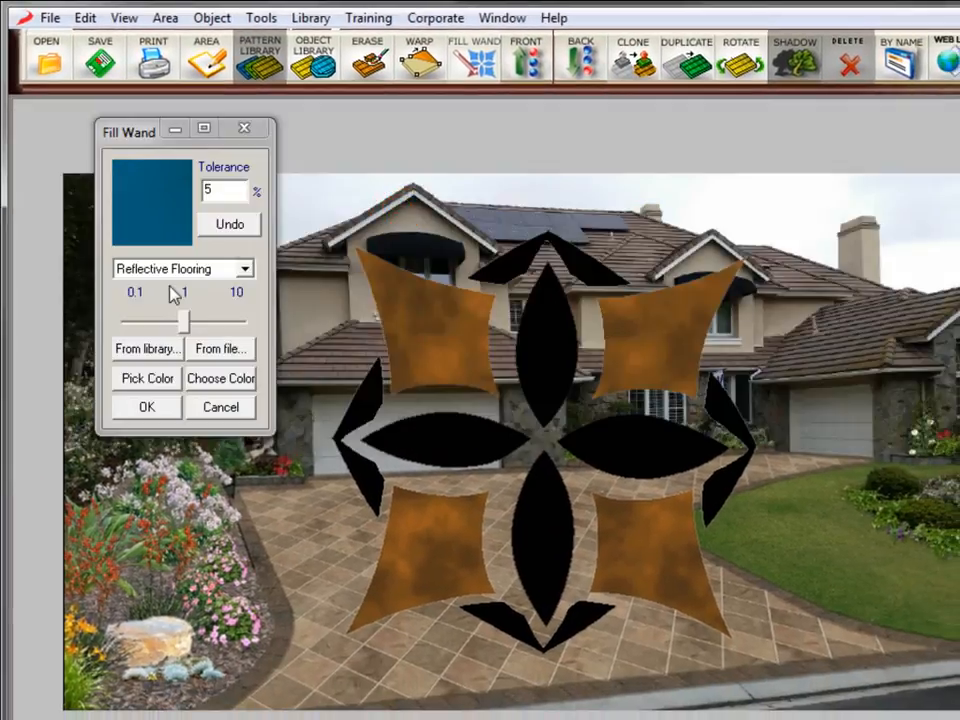
left_click(437, 435)
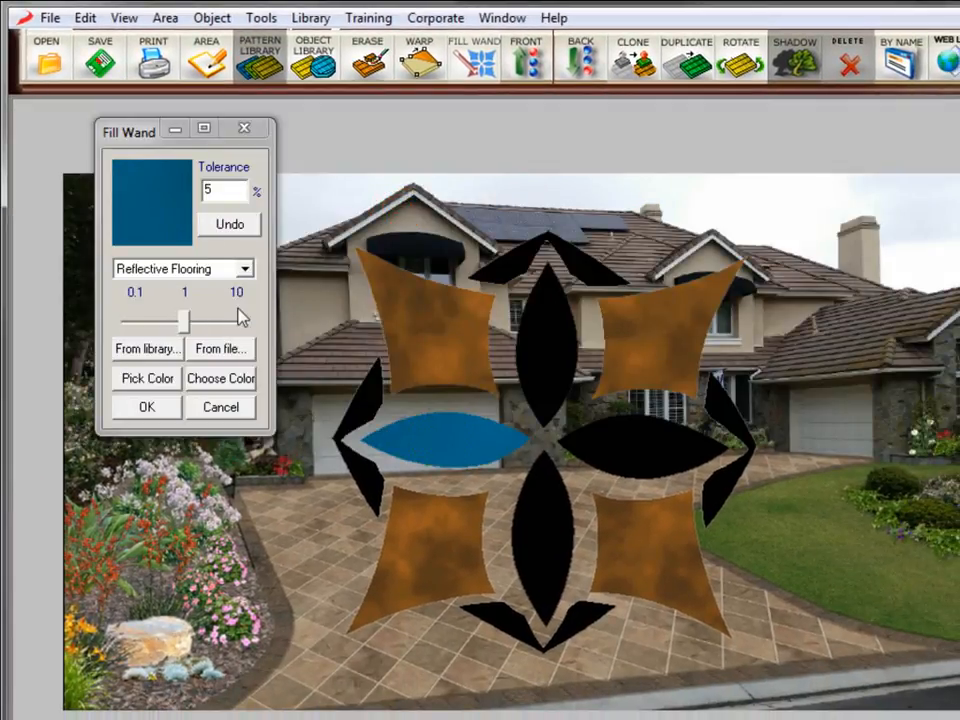
left_click(238, 223)
left_click_drag(184, 321, 148, 321)
left_click(433, 437)
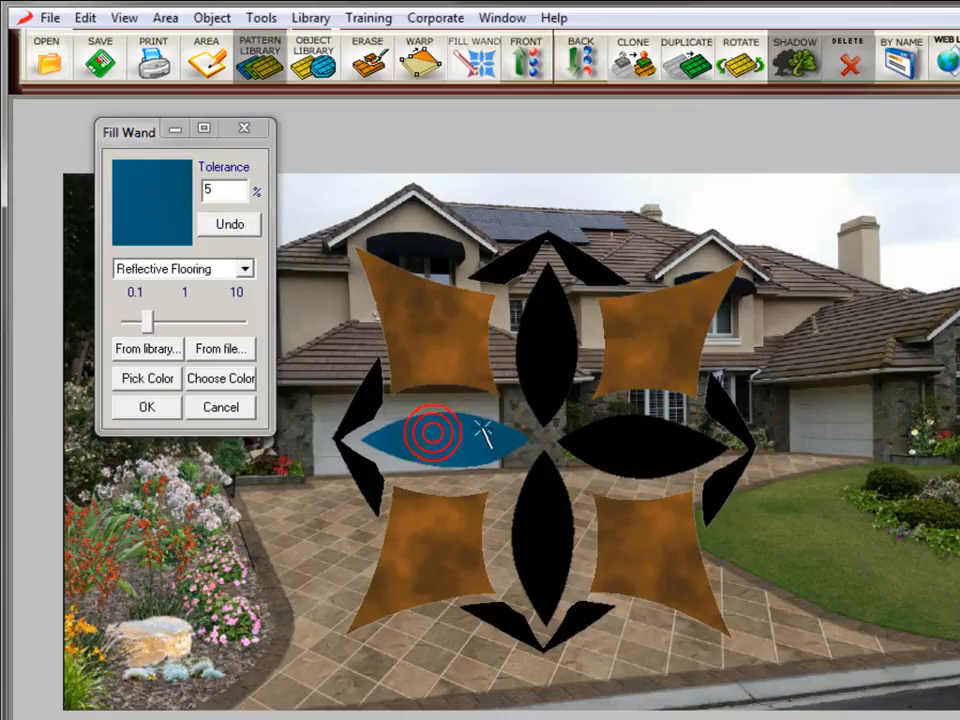
Fill the top, right and bottom petals with Caribbean_Blue, lowering the texture scale to 0.1 after the top petal.
left_click(566, 319)
left_click_drag(146, 321, 122, 322)
left_click(636, 458)
left_click(538, 545)
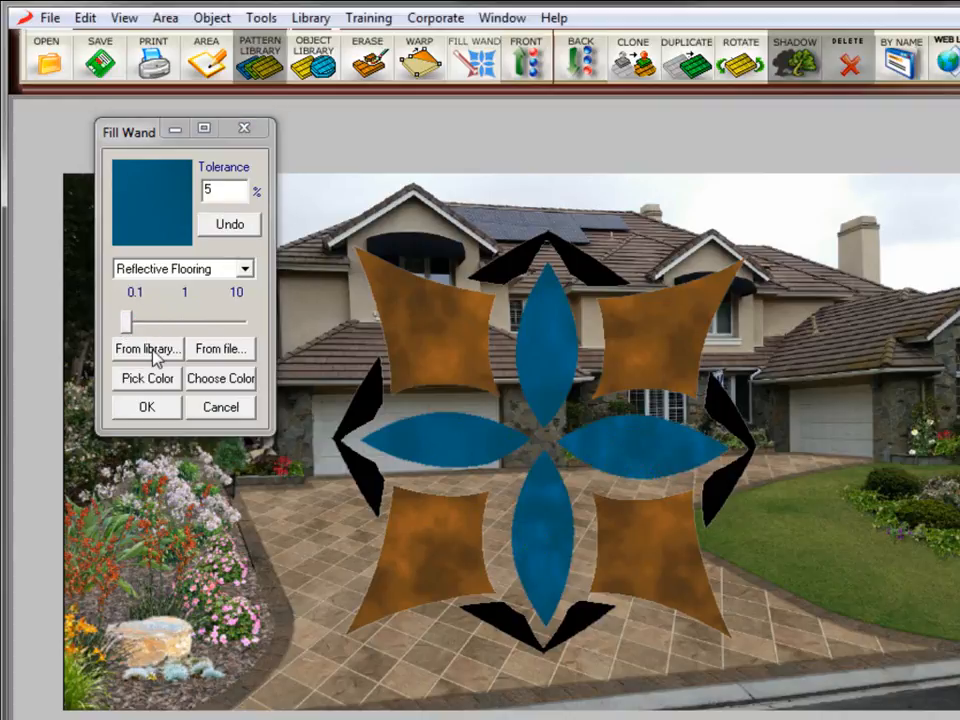
Switch the Fill Wand to the Acid Stains library and load the bright rust-red texture beside Caribbean_Blue.
left_click(243, 269)
left_click_drag(250, 390, 251, 306)
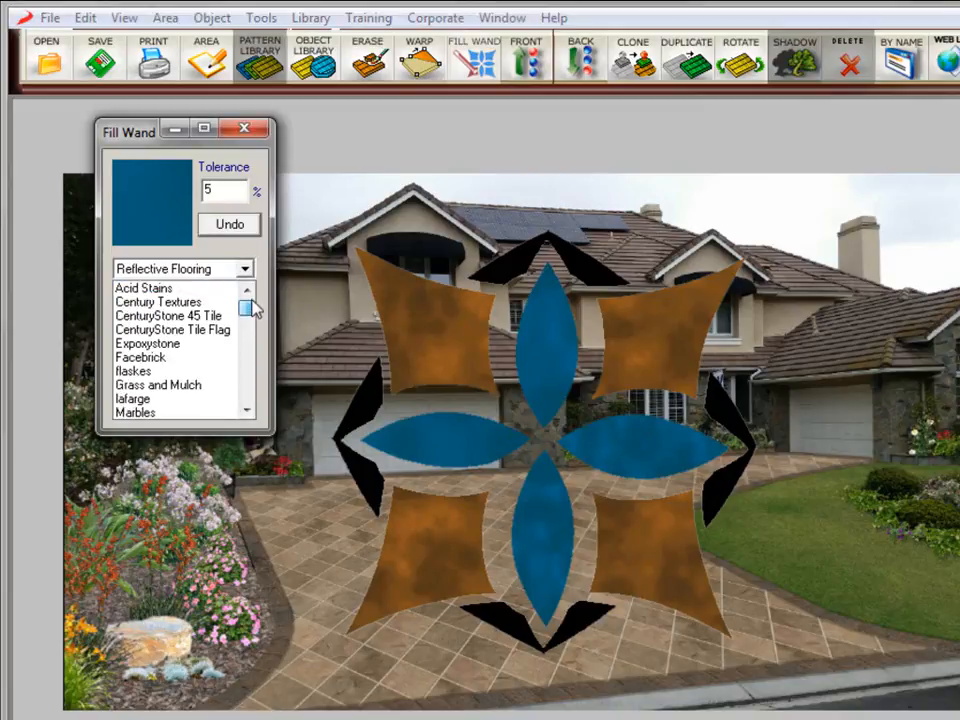
left_click(188, 288)
left_click(156, 348)
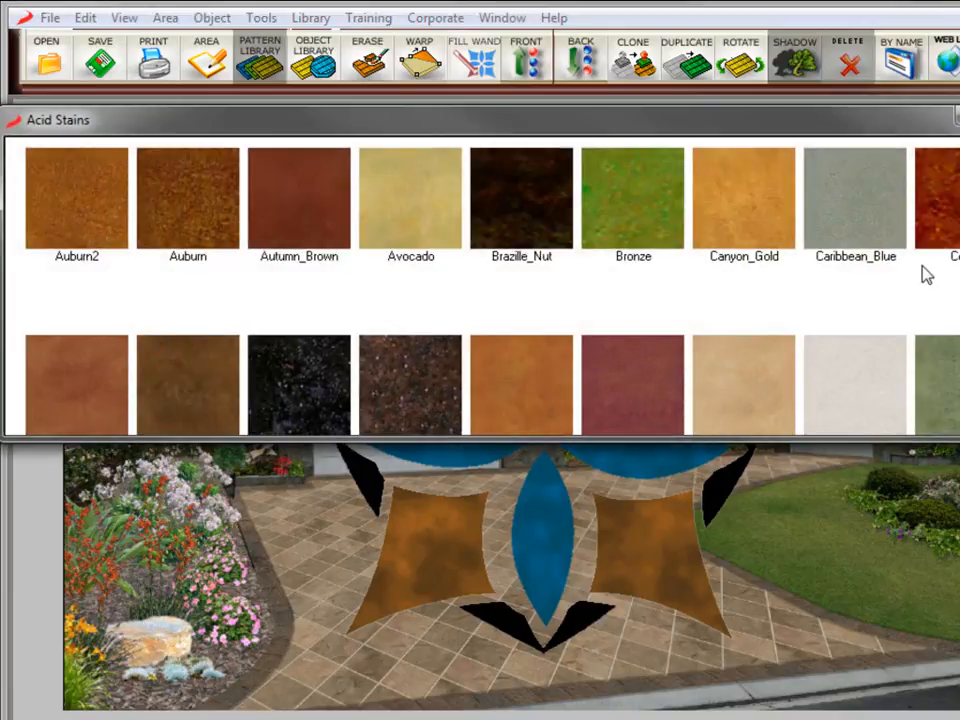
left_click(950, 205)
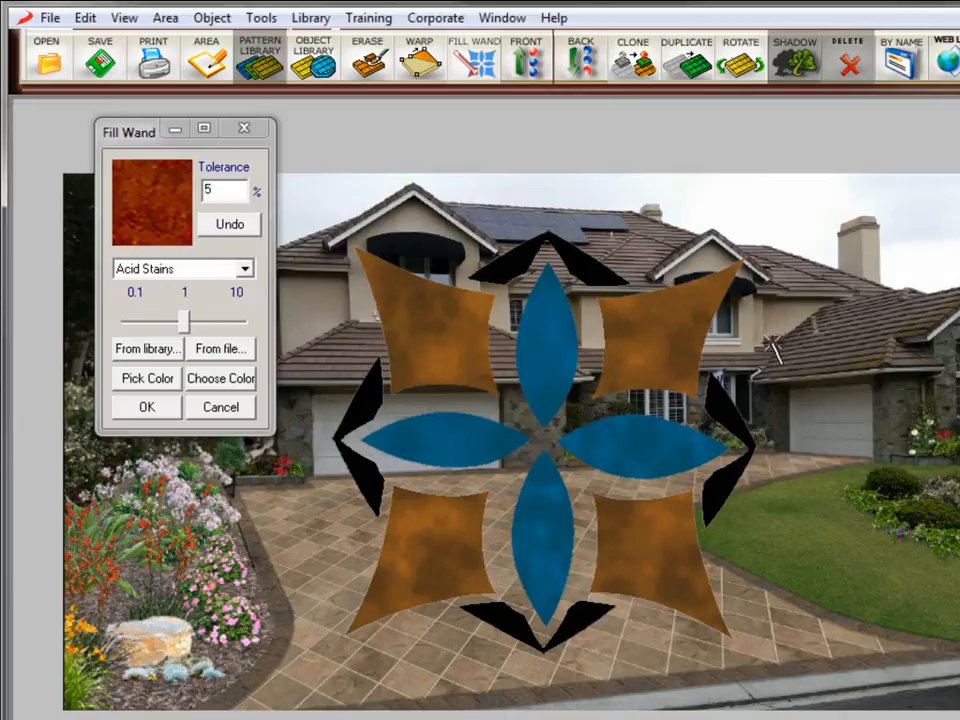
Fill the four outer chevrons of the design with the rust-red acid stain.
left_click(703, 510)
left_click(574, 626)
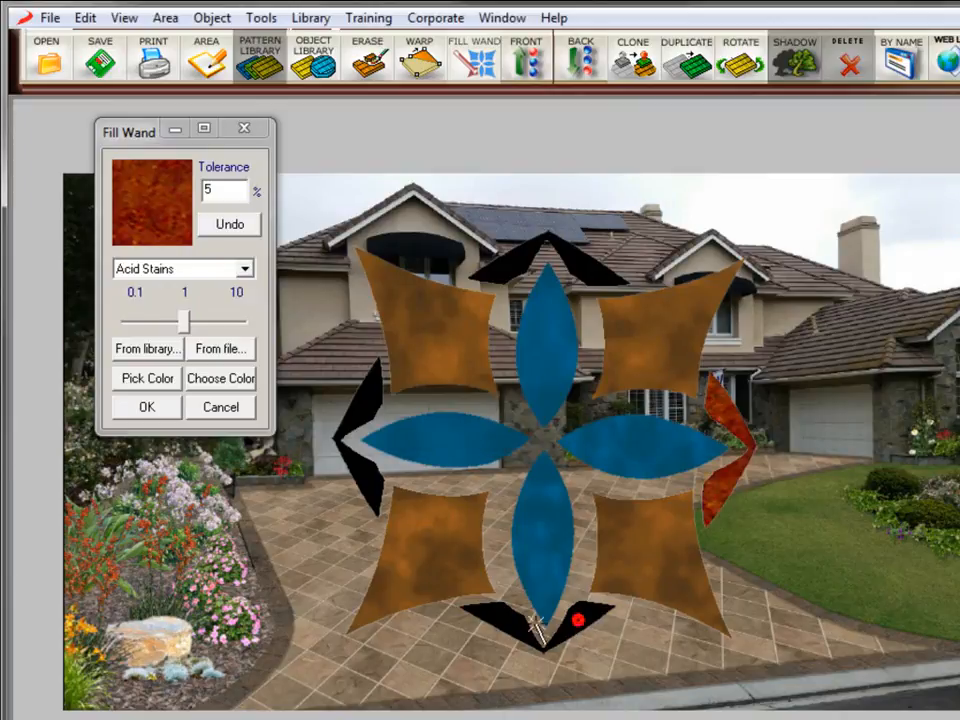
left_click(369, 497)
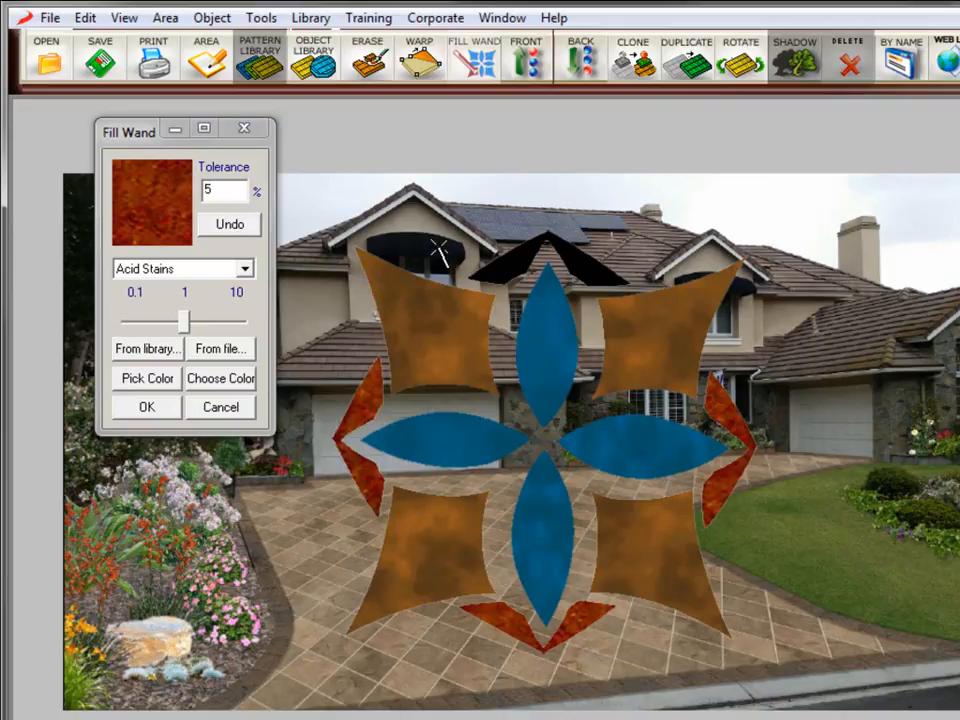
left_click(509, 268)
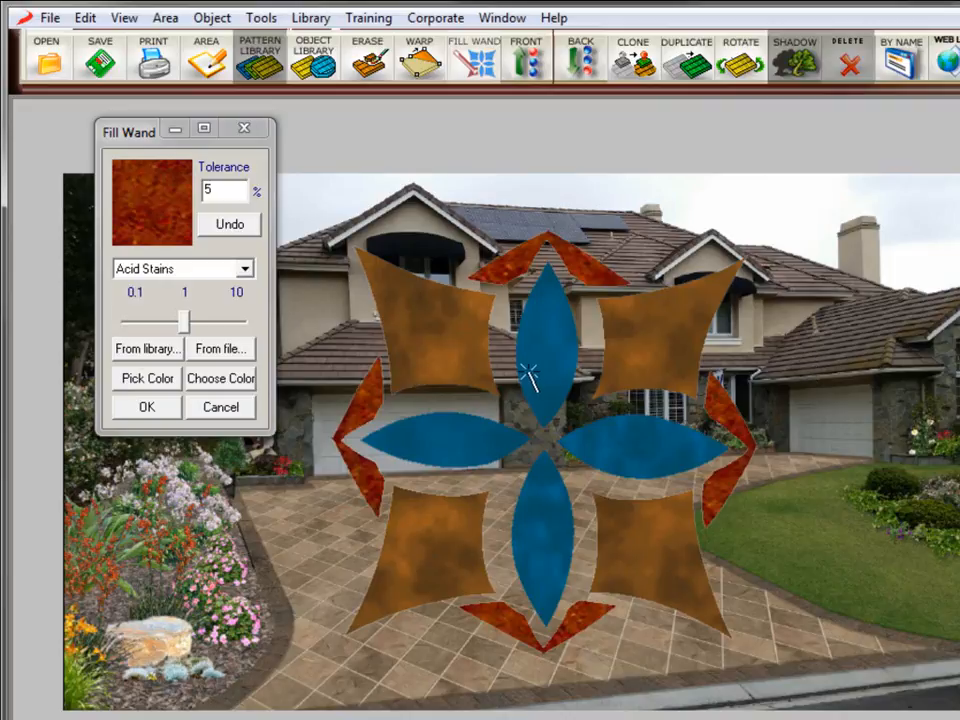
left_click(246, 269)
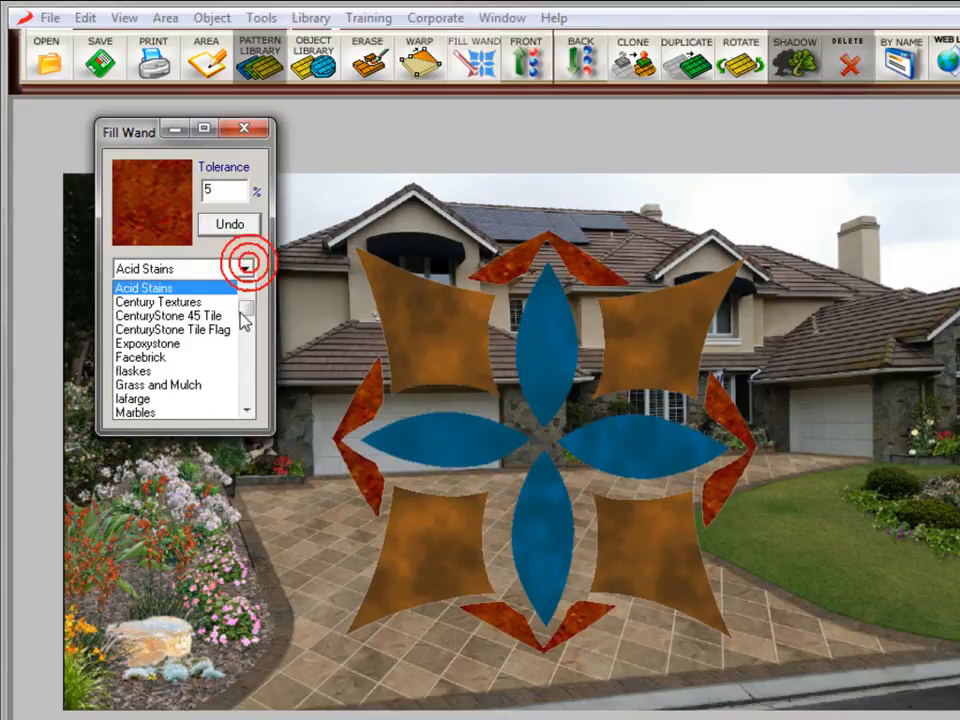
left_click_drag(246, 318, 279, 262)
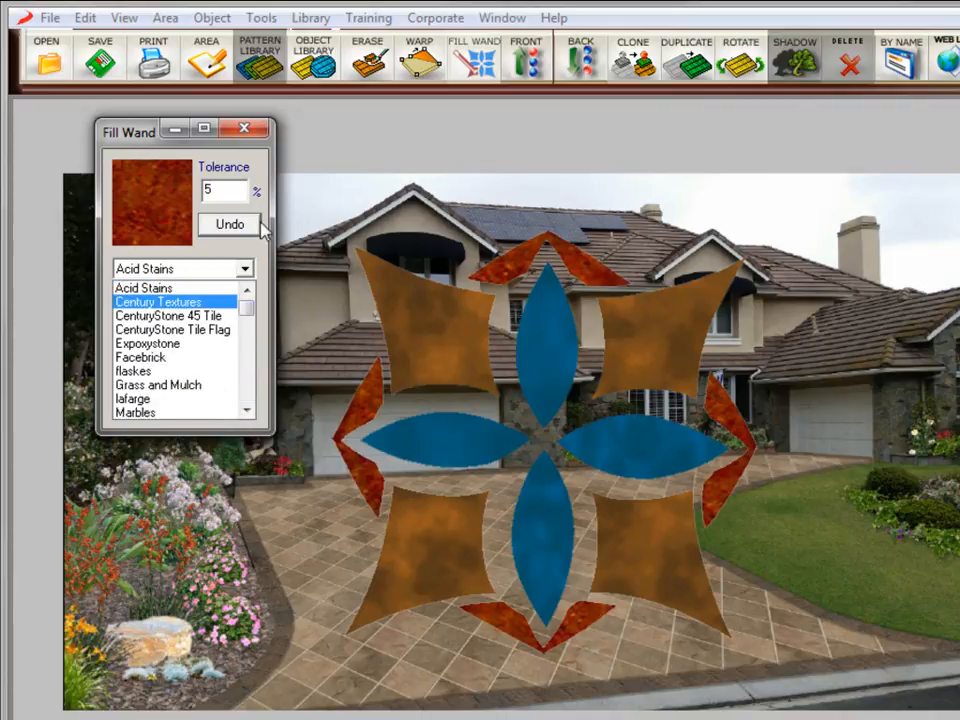
left_click(244, 263)
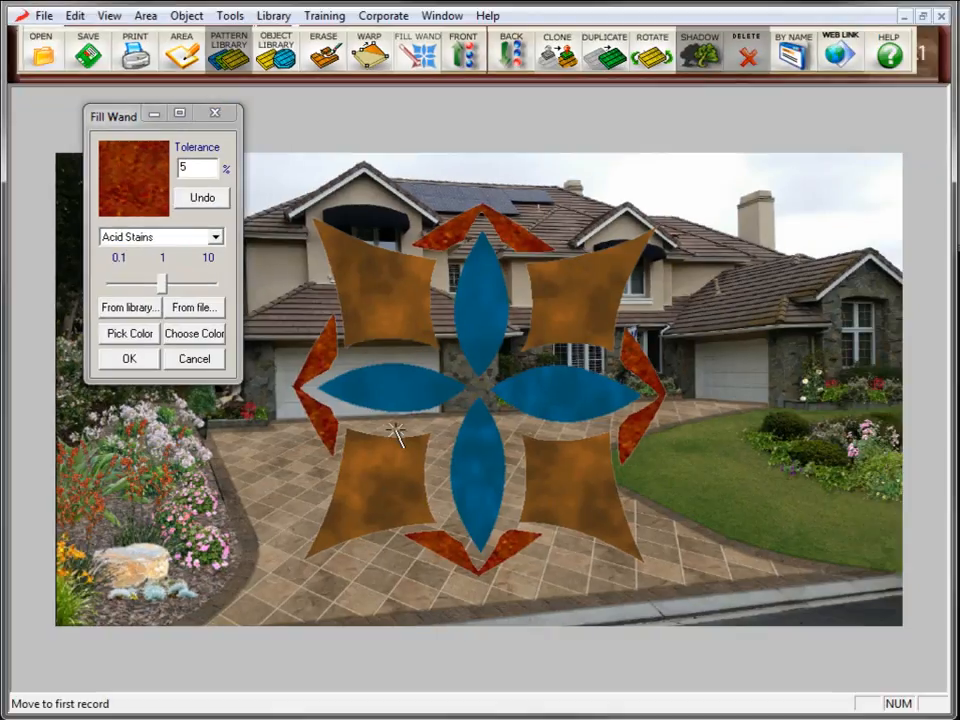
Undo all the texture fills, from the outer chevrons through the petals to the corner shapes.
left_click(210, 198)
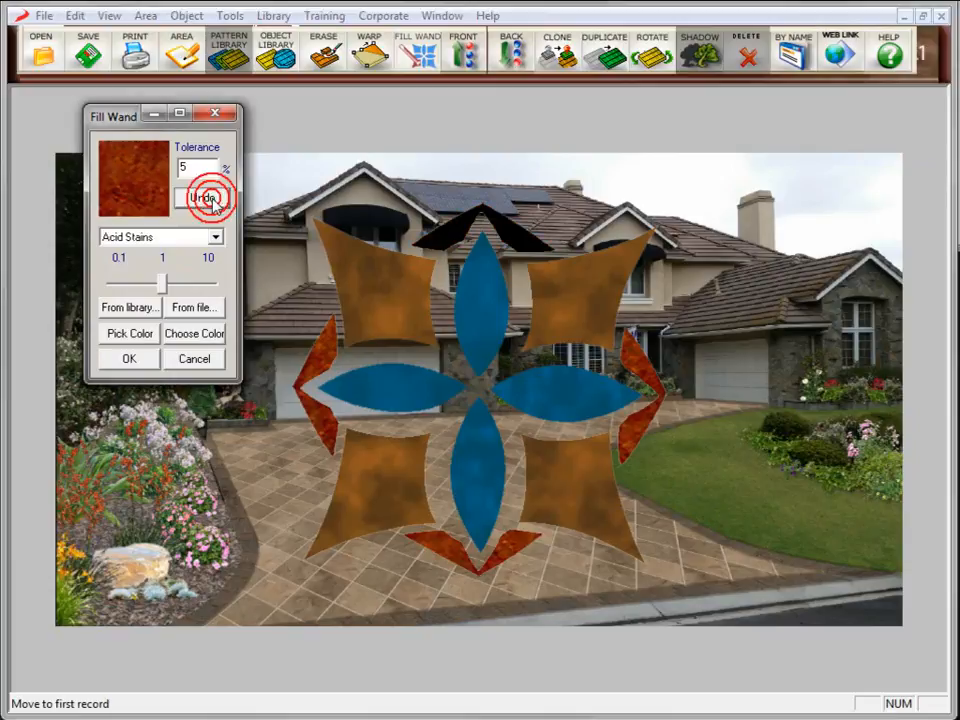
left_click(210, 198)
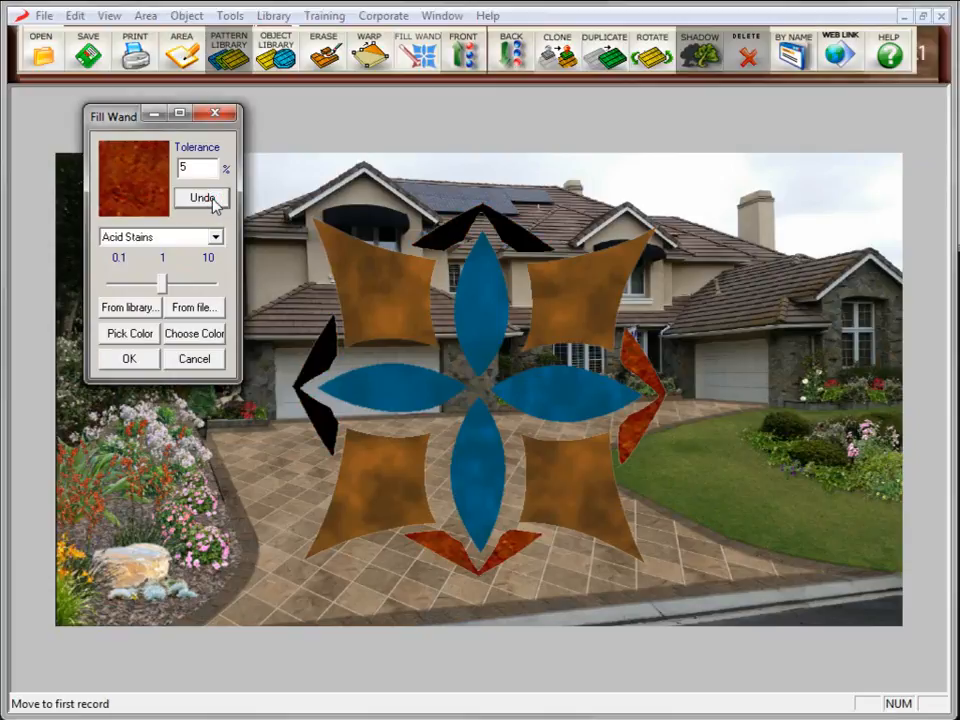
left_click(211, 199)
left_click(211, 199)
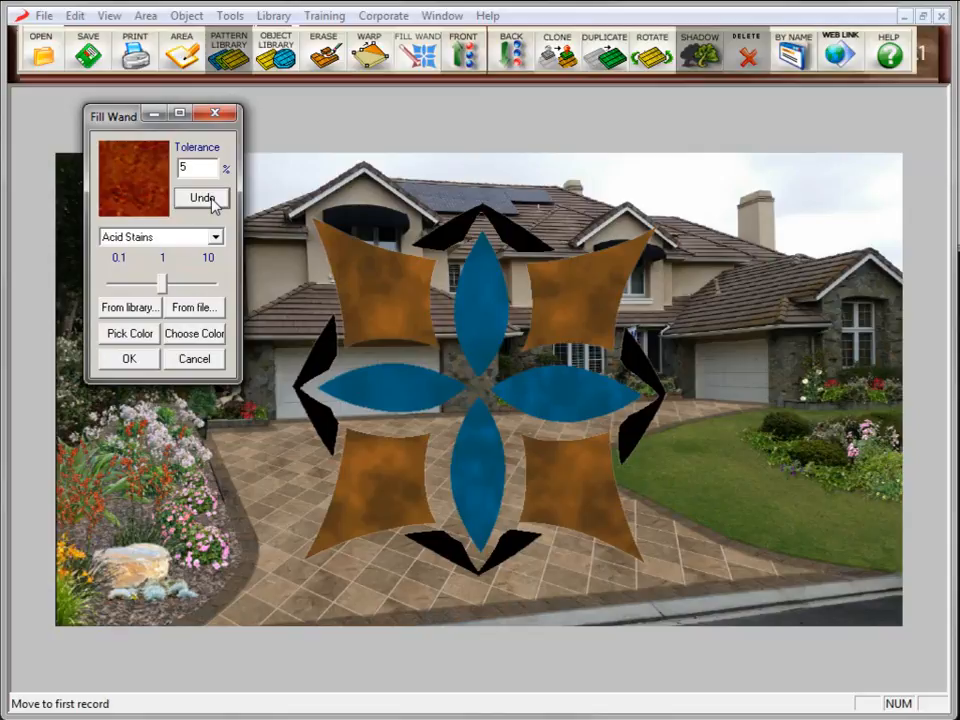
left_click(206, 198)
left_click(206, 198)
left_click(206, 198)
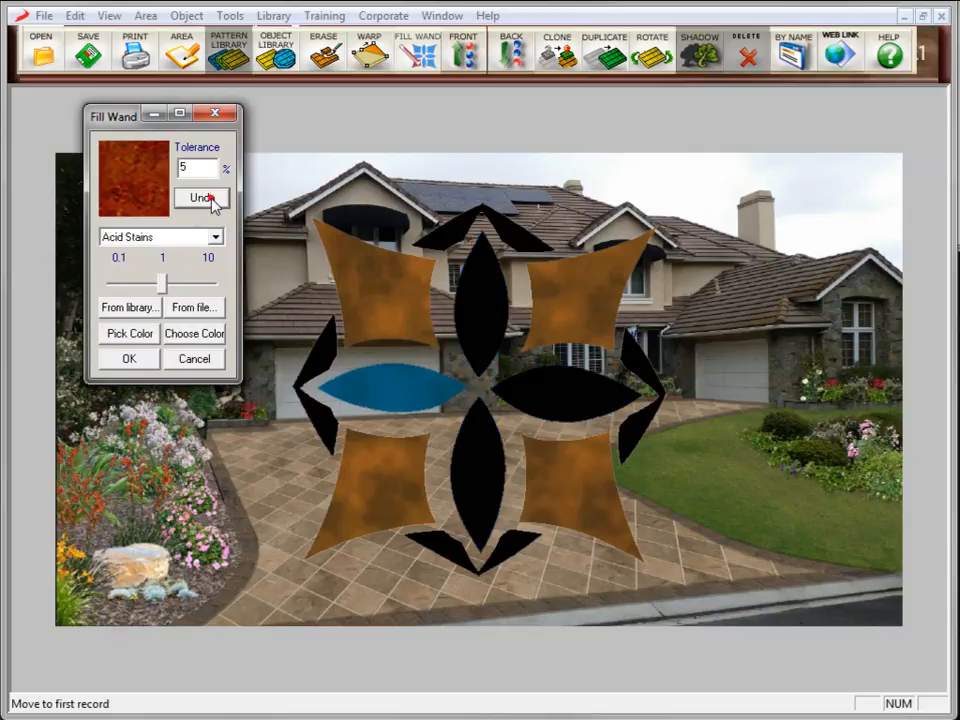
left_click(206, 198)
left_click(206, 198)
left_click(206, 198)
left_click(206, 198)
left_click(206, 198)
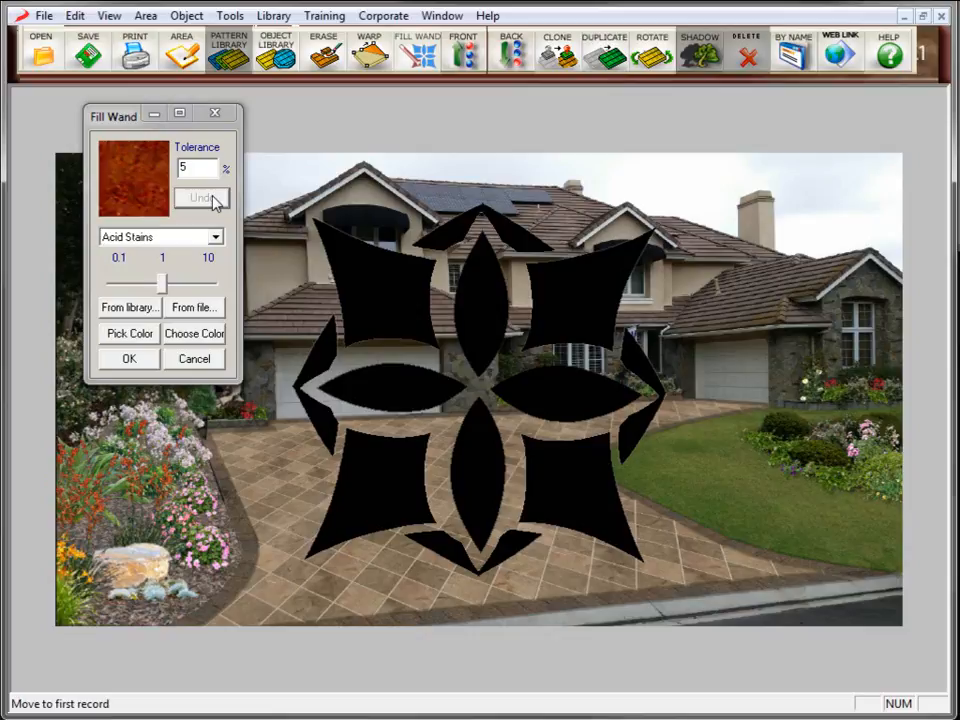
Define a custom dark teal with Red 22, Green 101 and Blue 105 as the Fill Wand colour.
left_click(194, 333)
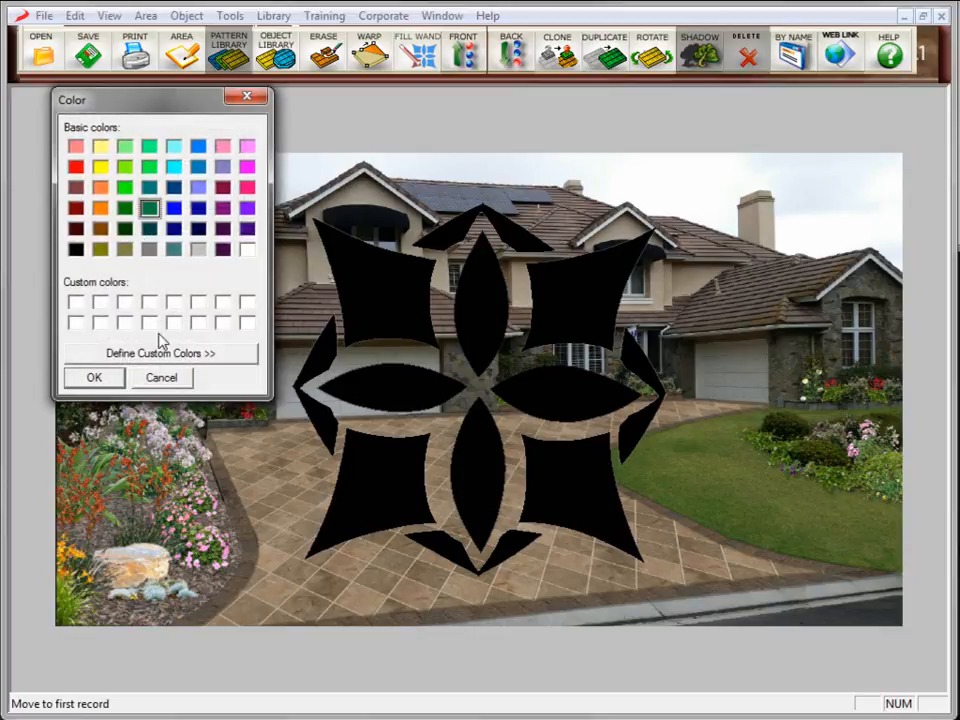
left_click(228, 356)
left_click(371, 160)
left_click(358, 183)
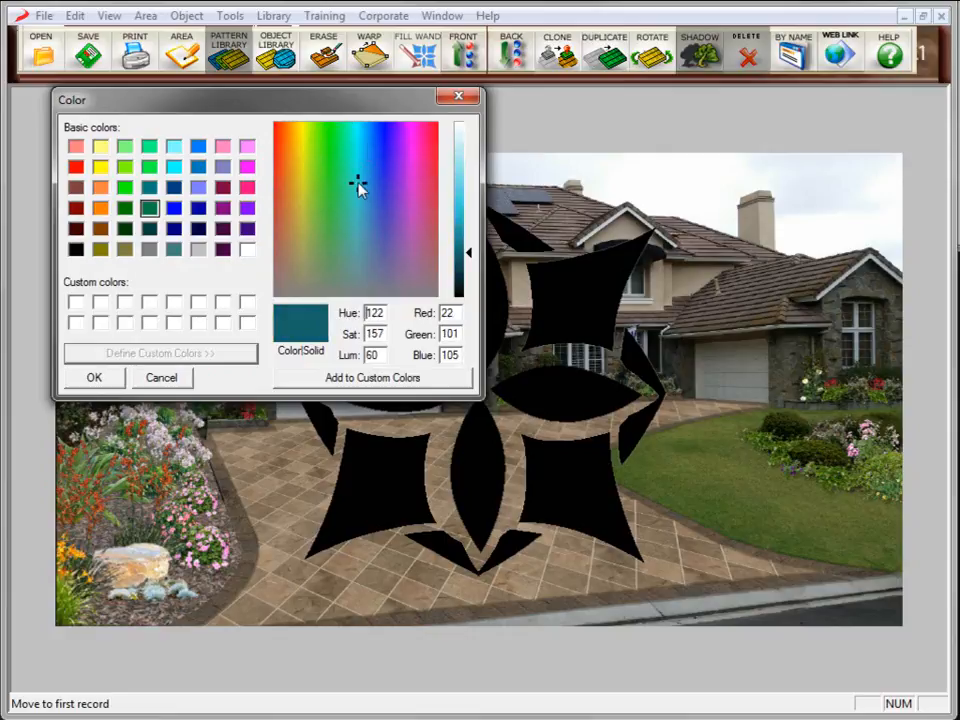
left_click(290, 378)
left_click(93, 378)
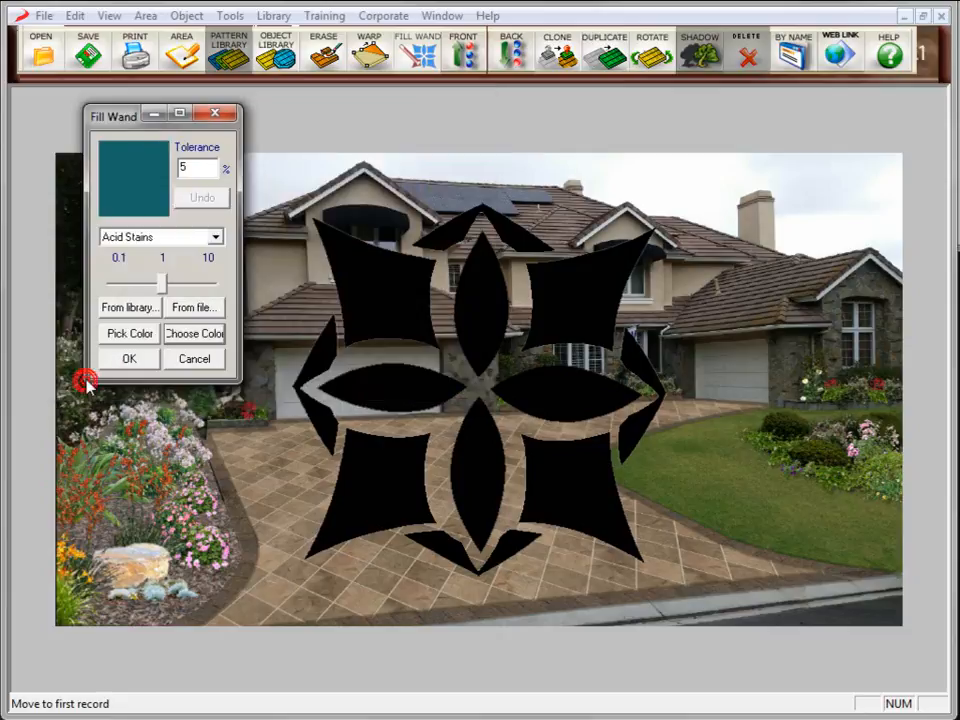
Fill the four corner shapes and the top and bottom petals with the solid teal.
left_click(370, 297)
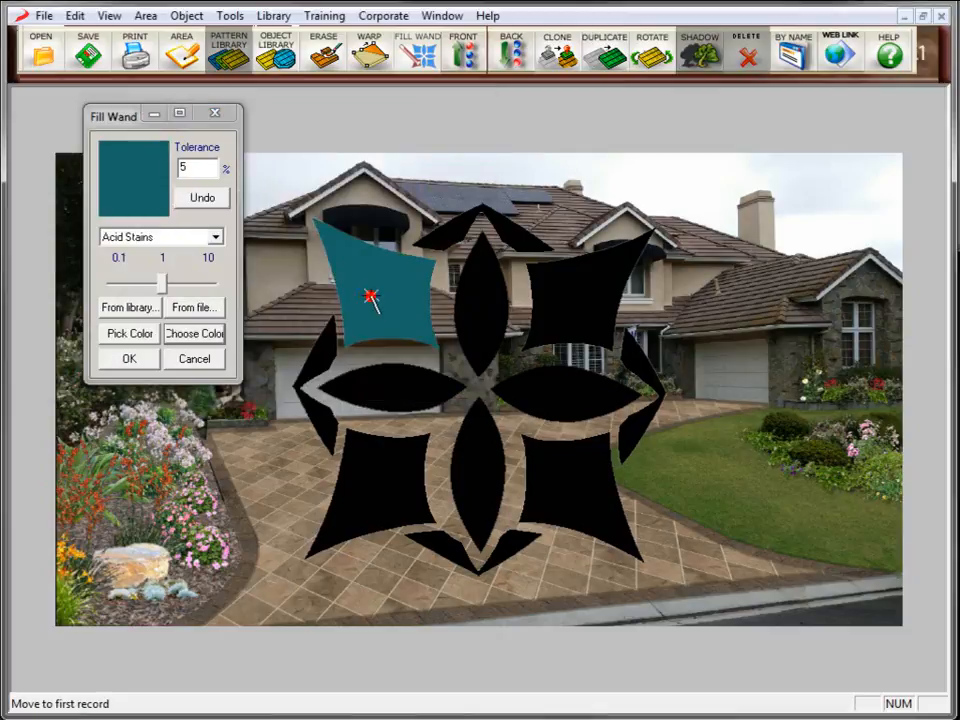
left_click(572, 300)
left_click(577, 490)
left_click(480, 482)
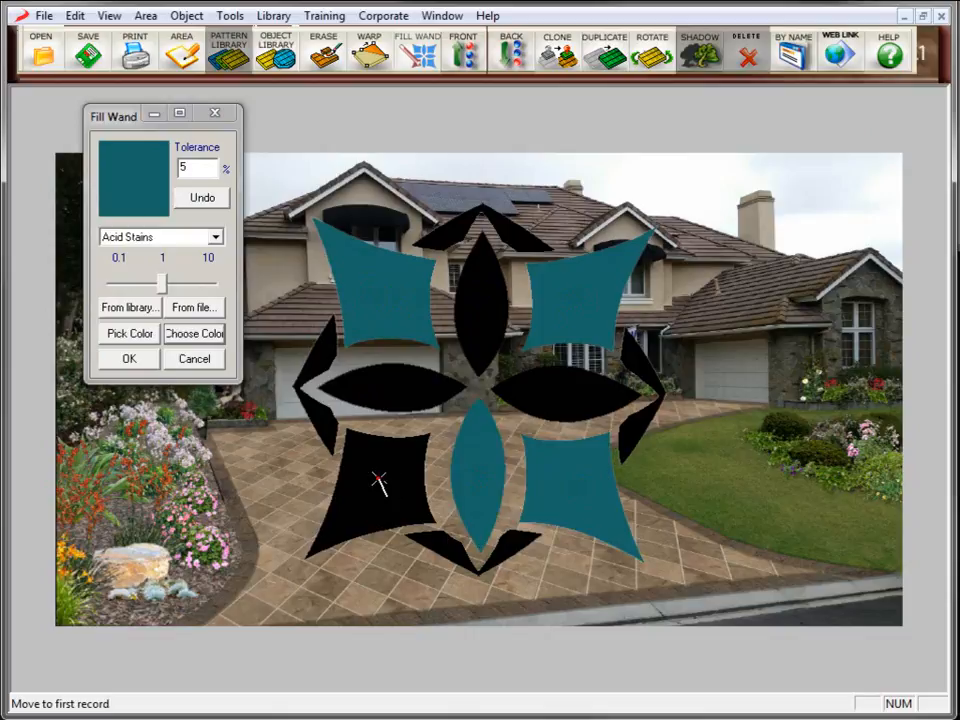
left_click(378, 479)
left_click(488, 320)
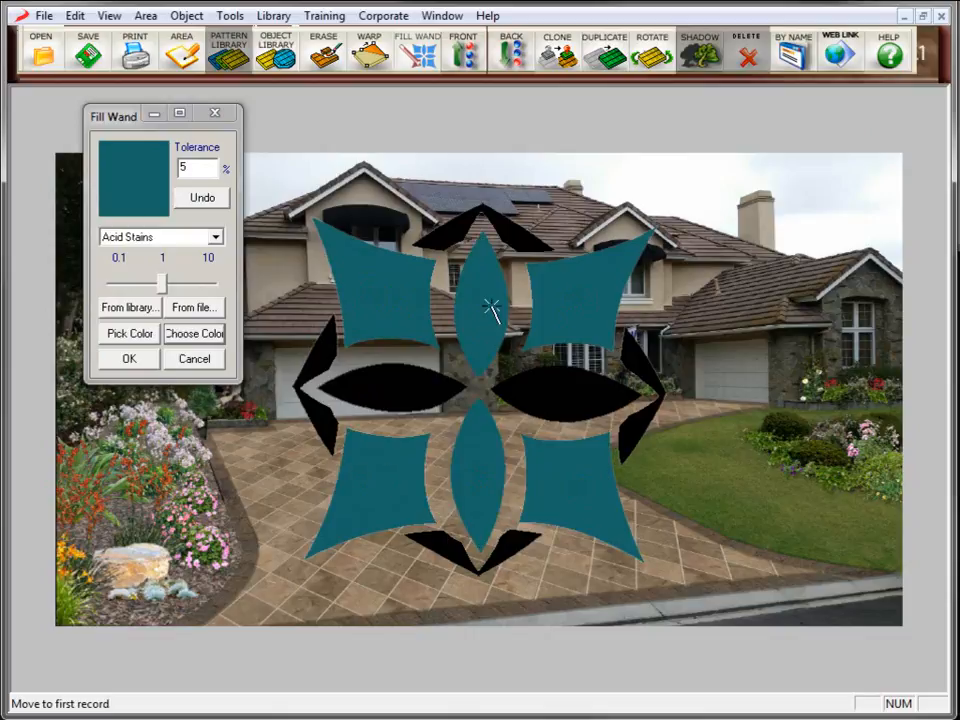
Sample a brown from the driveway pavers and fill the left and right petals and the top chevron with it.
left_click(140, 333)
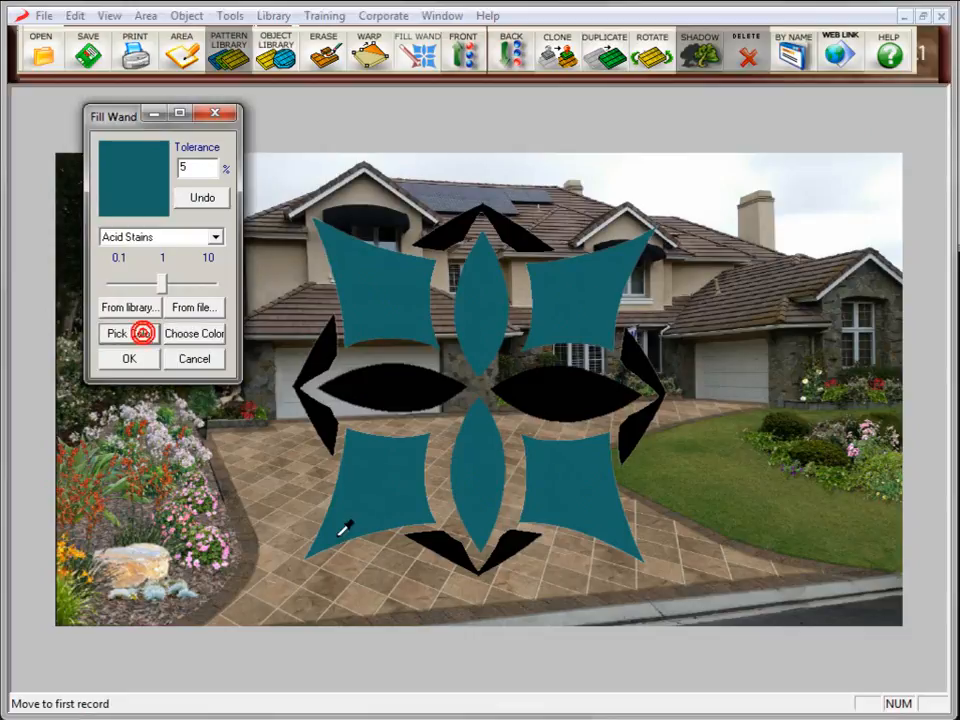
left_click(318, 578)
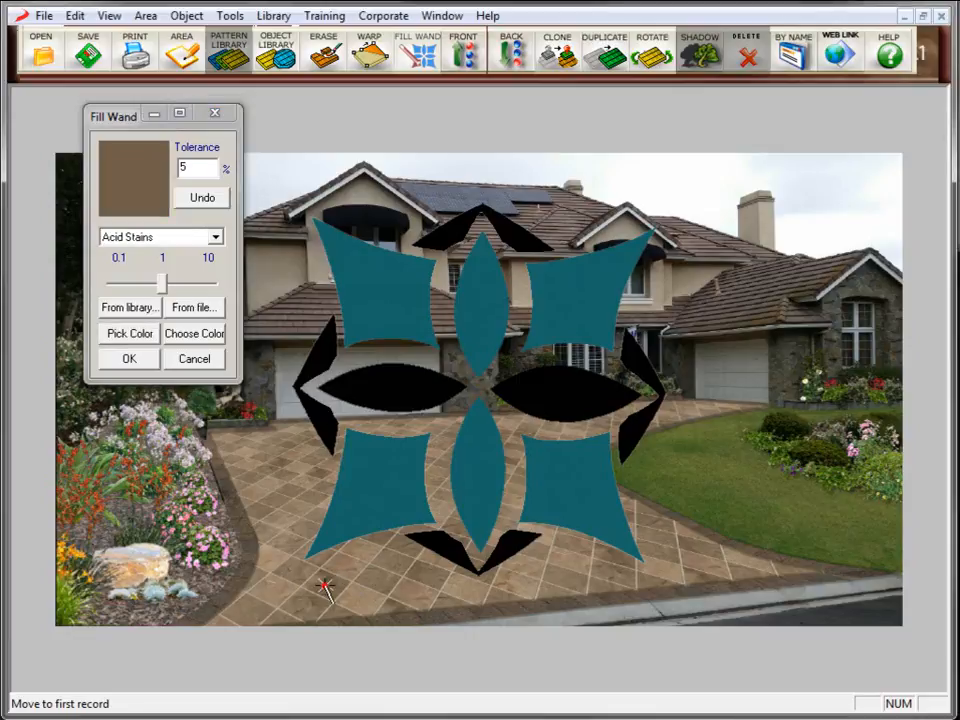
left_click(377, 388)
left_click(588, 393)
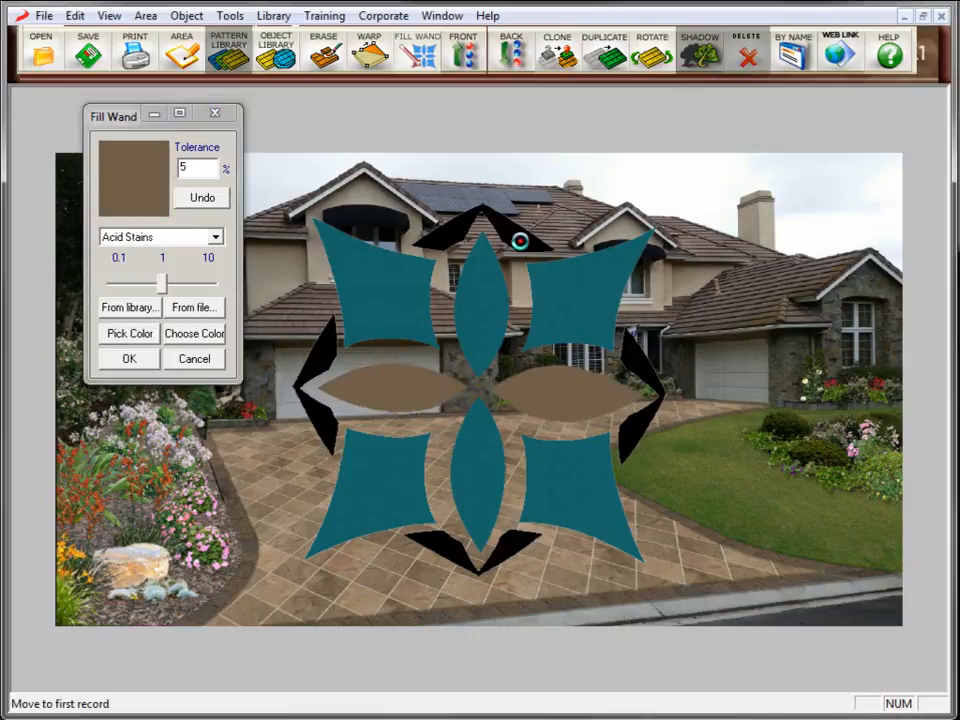
left_click(514, 231)
left_click(428, 236)
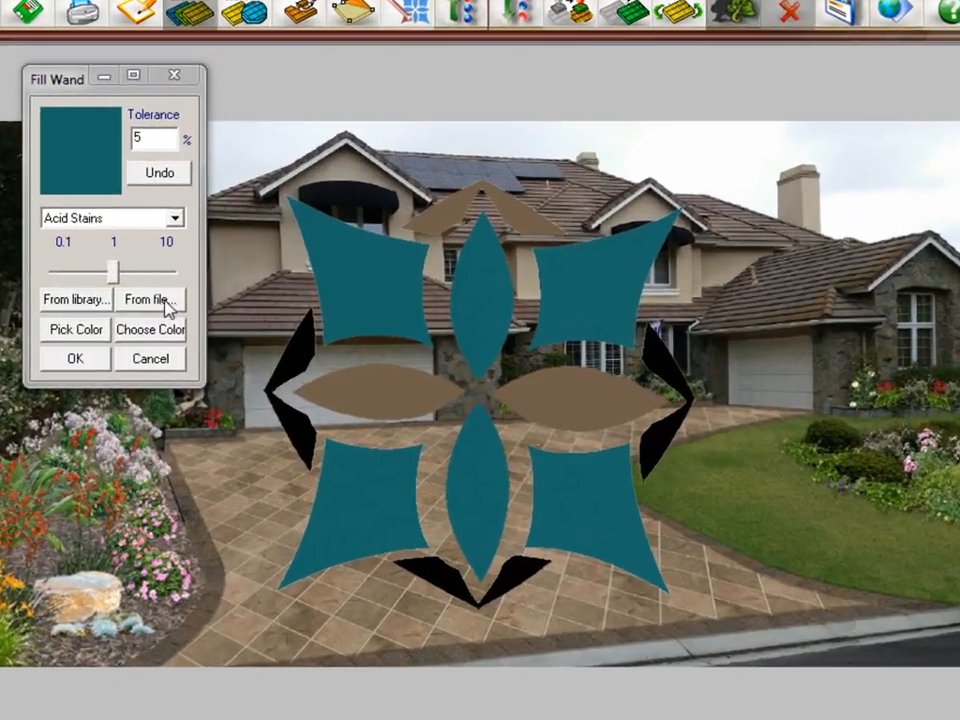
Fill the four outer chevrons with the Pearl.jpg texture at a scale below 1, and cancel the Fill Wand session.
left_click(168, 307)
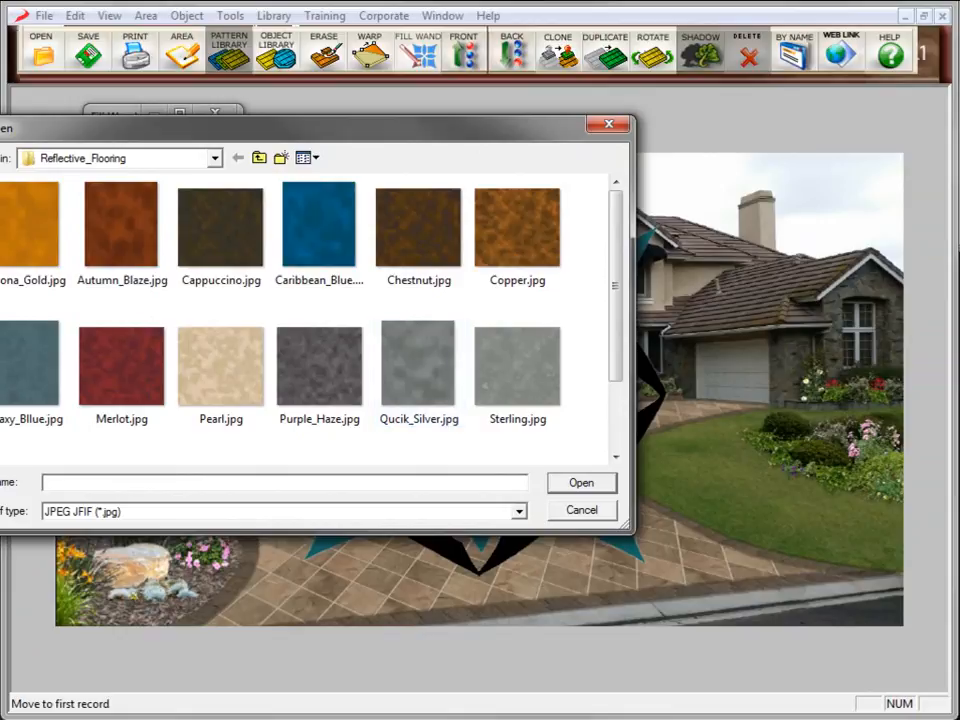
double_click(216, 370)
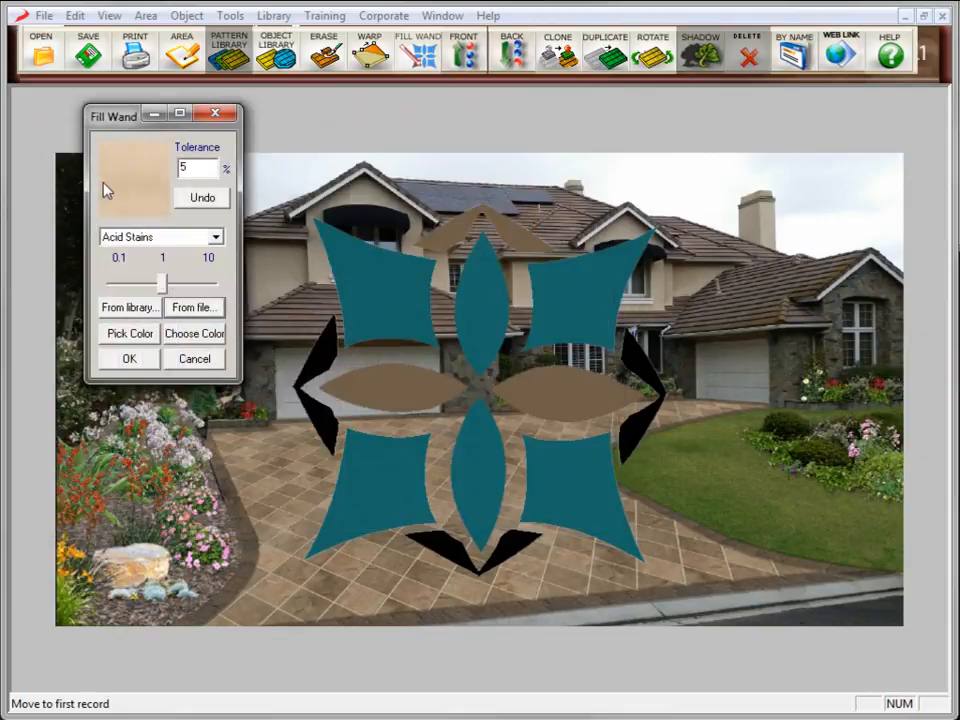
left_click_drag(159, 286, 139, 287)
left_click(326, 420)
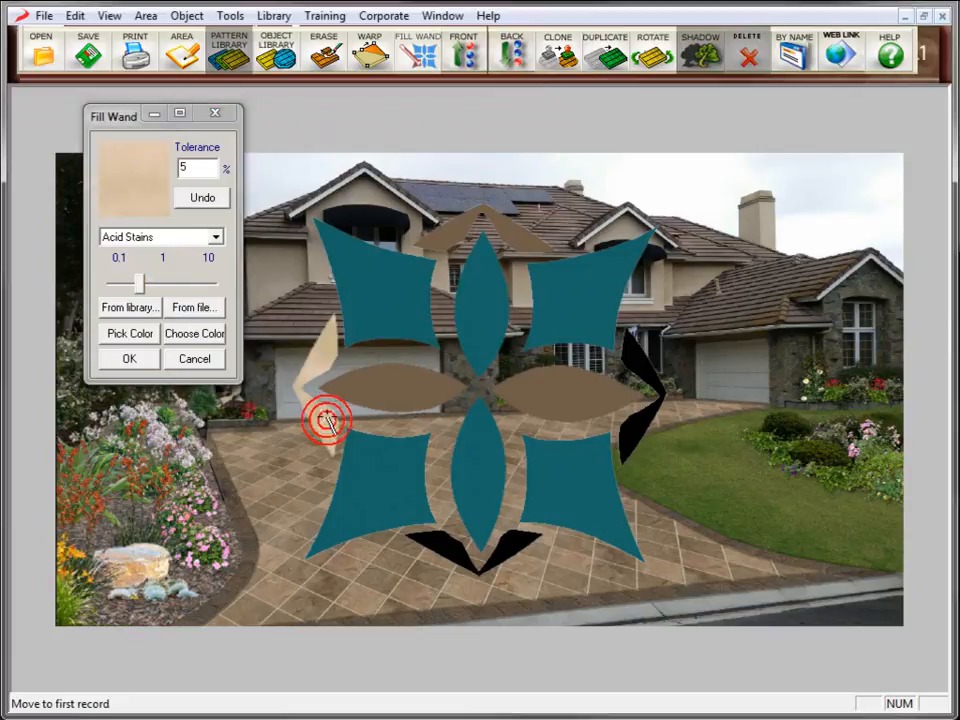
left_click(444, 542)
left_click(632, 435)
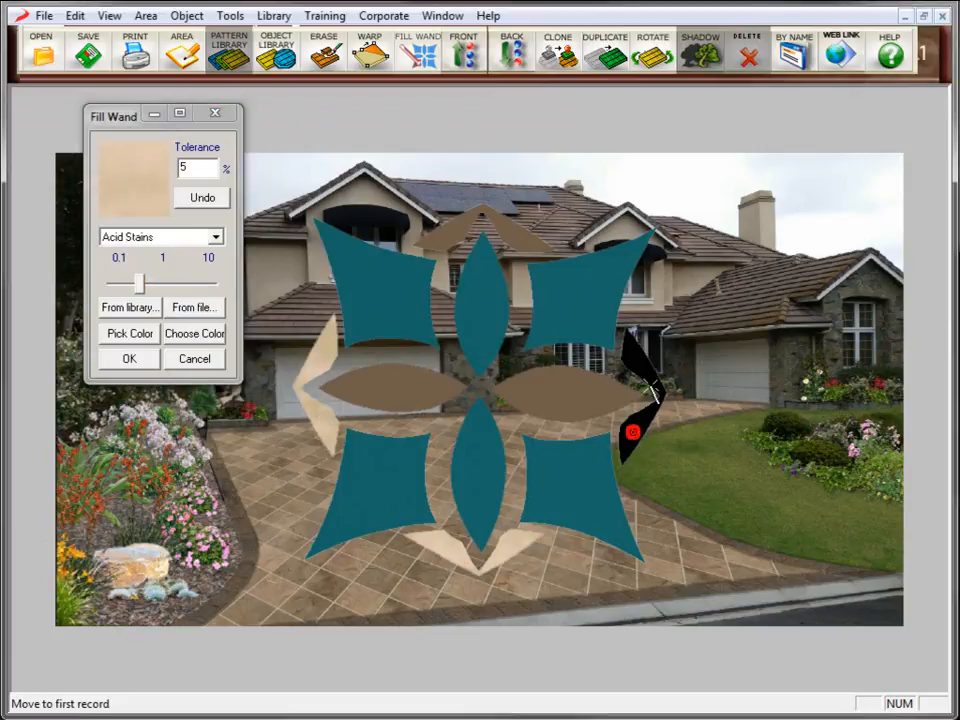
left_click(481, 240)
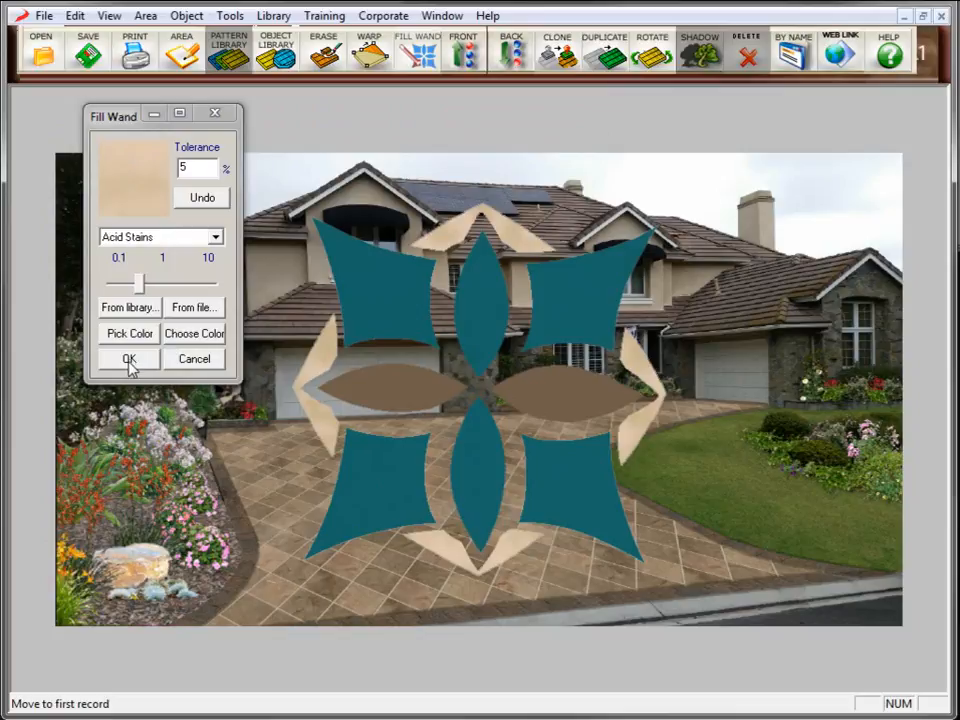
left_click(195, 359)
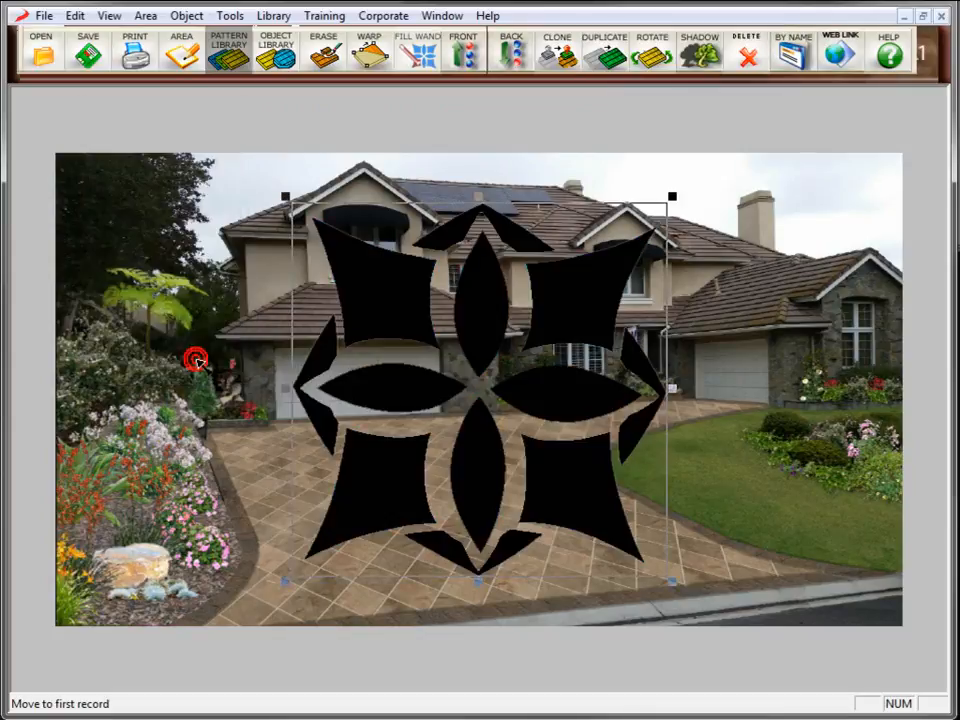
Recolour the stencil with mottled cream corner shapes, tan petals and dark grey-brown chevrons, and accept the fills.
left_click(633, 512)
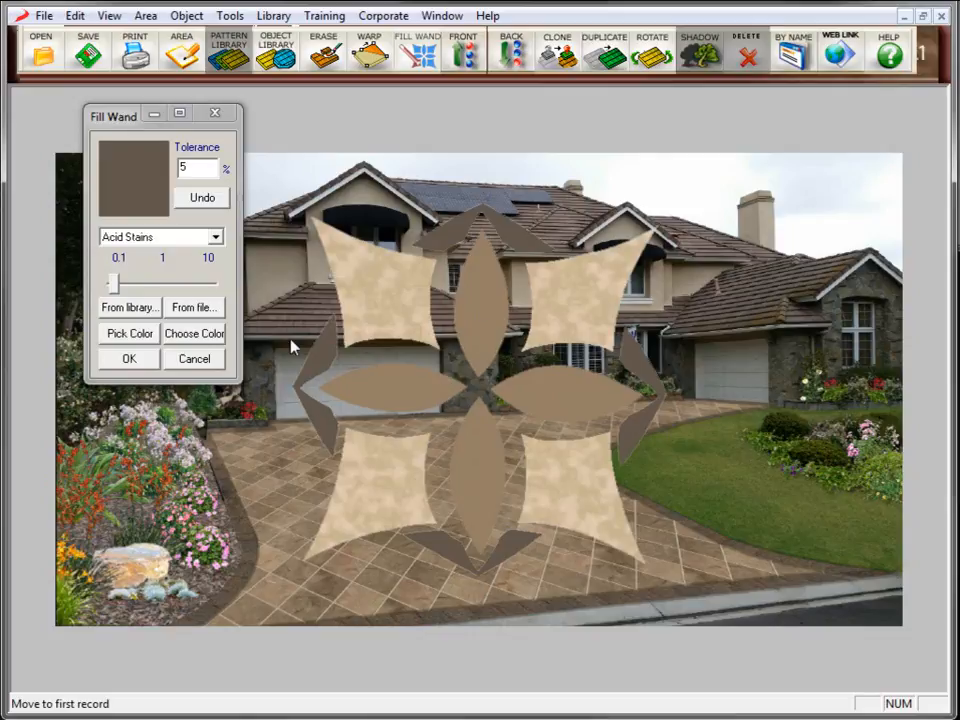
left_click(128, 360)
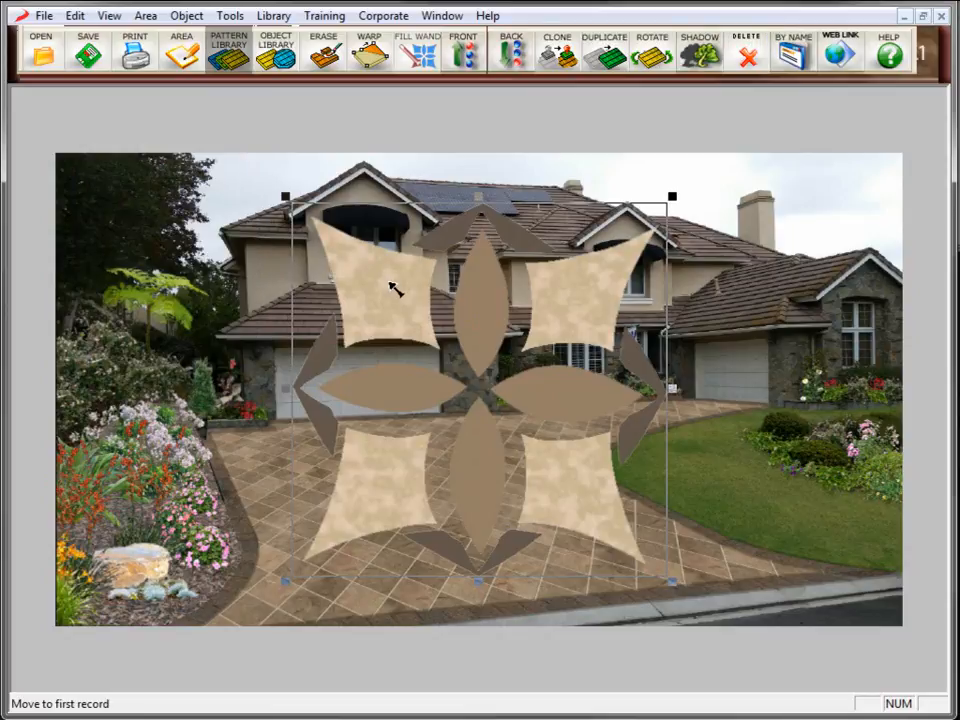
Name the recoloured stencil erewer as a Land Object LOB file in the Reflective_Flooring folder, and cancel the save.
left_click(43, 16)
left_click(108, 275)
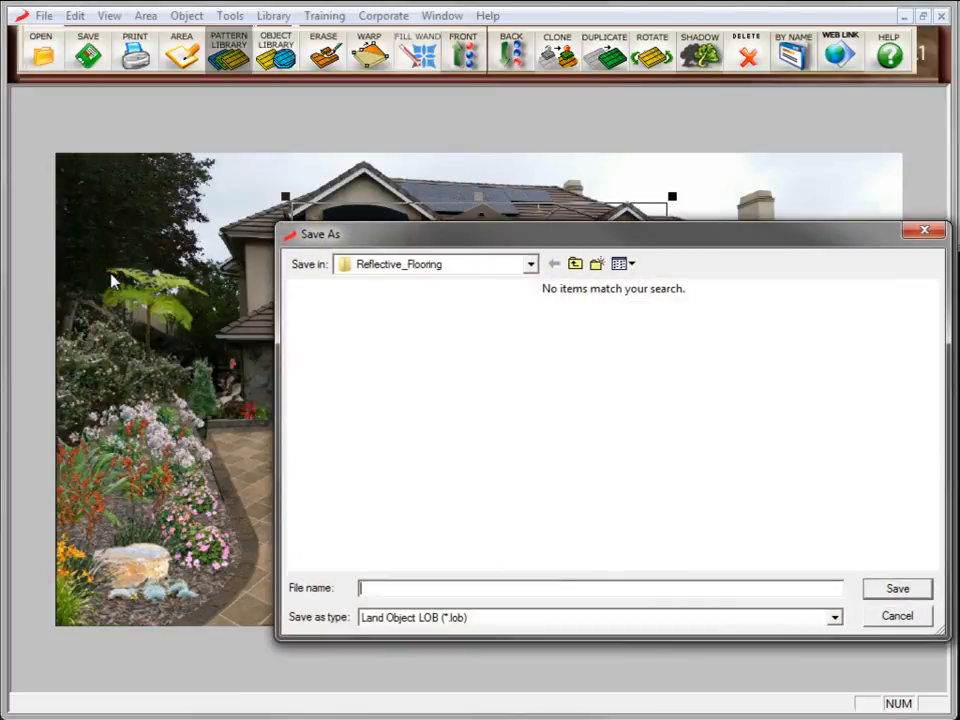
left_click(398, 590)
type("erewer")
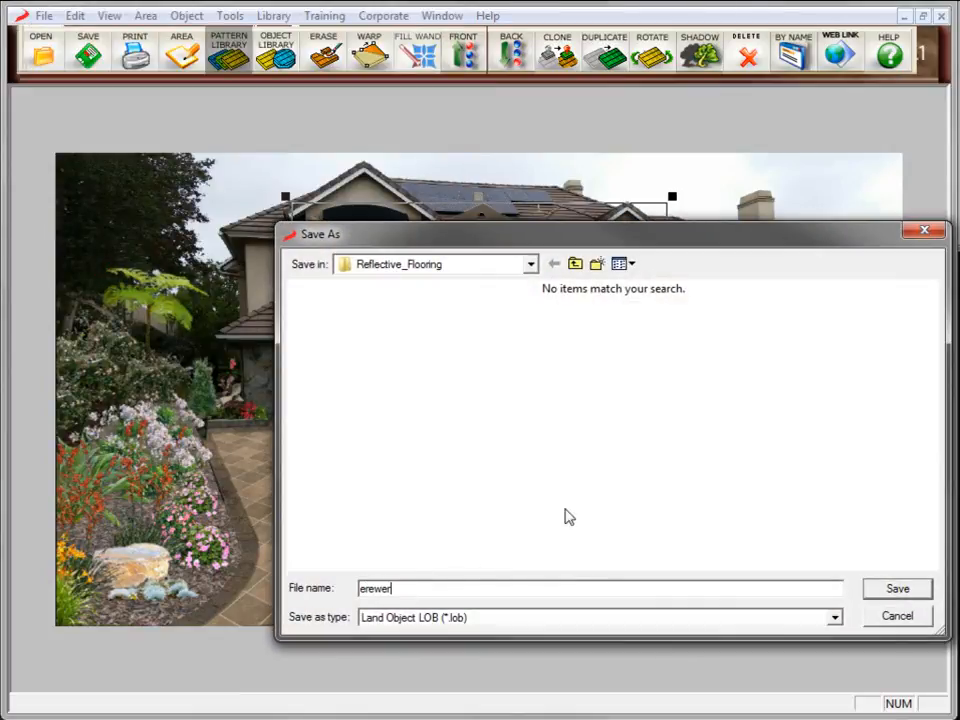
left_click(922, 624)
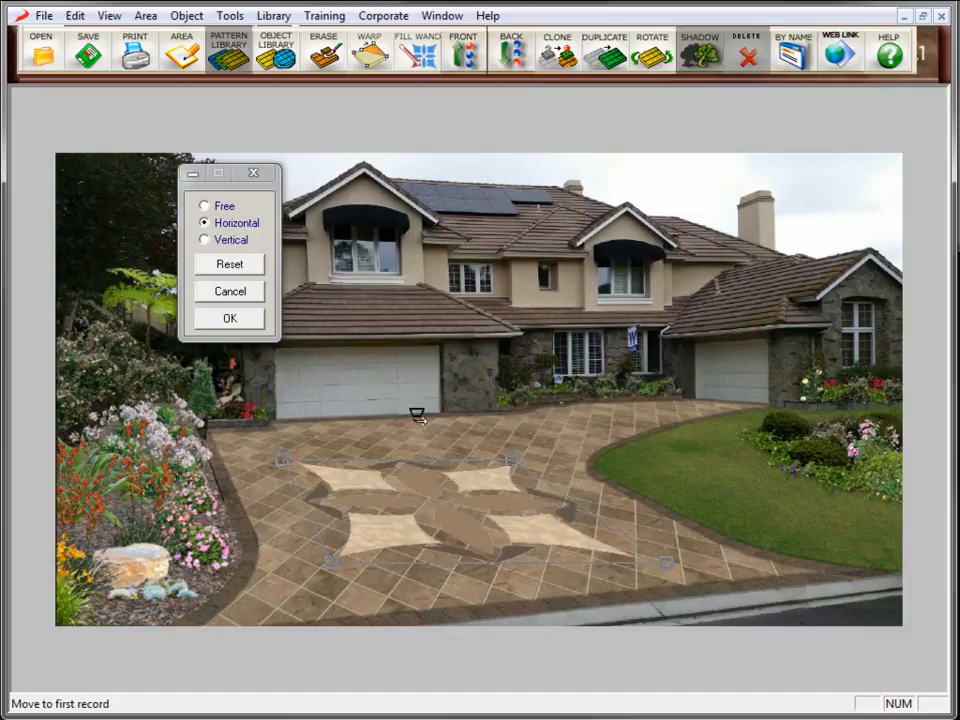
Apply the horizontal warp that lays the recoloured stencil flat on the driveway in perspective.
left_click(257, 326)
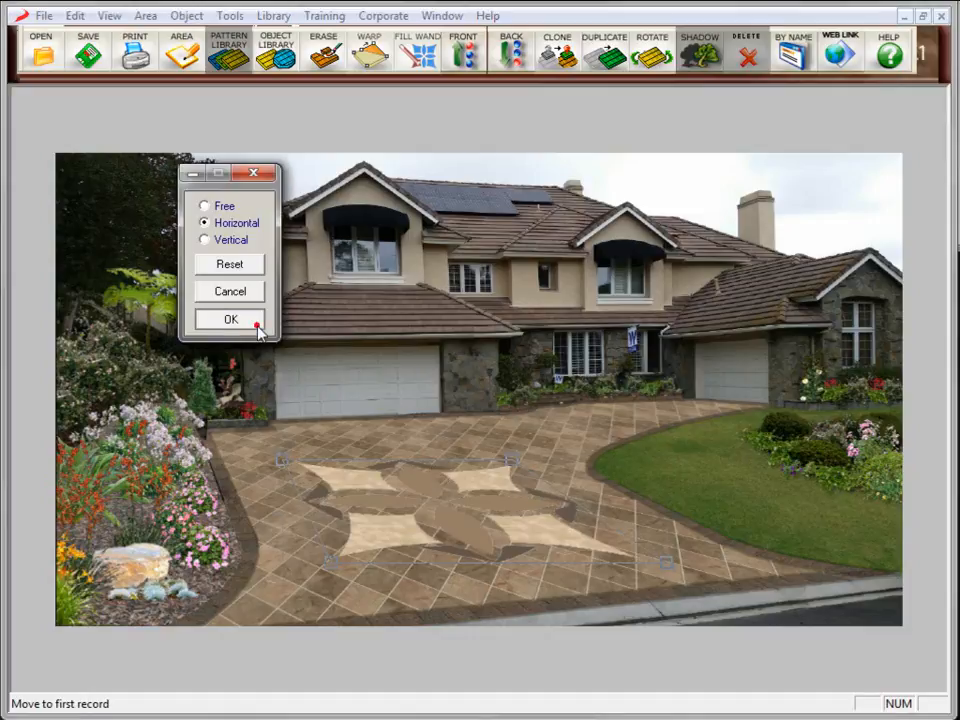